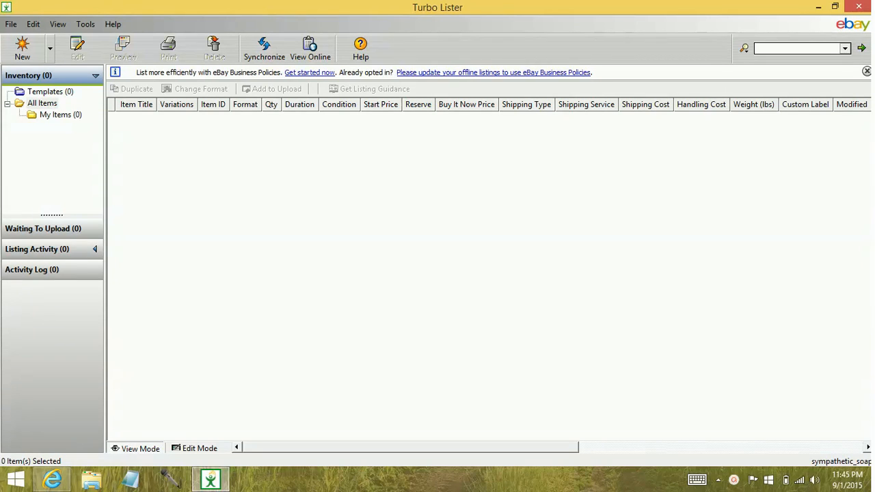
left_click(50, 49)
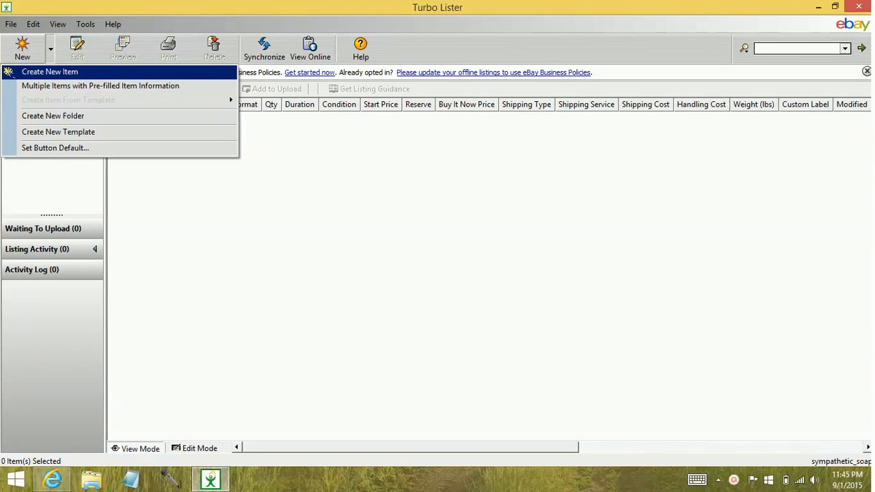
left_click(50, 48)
left_click(11, 25)
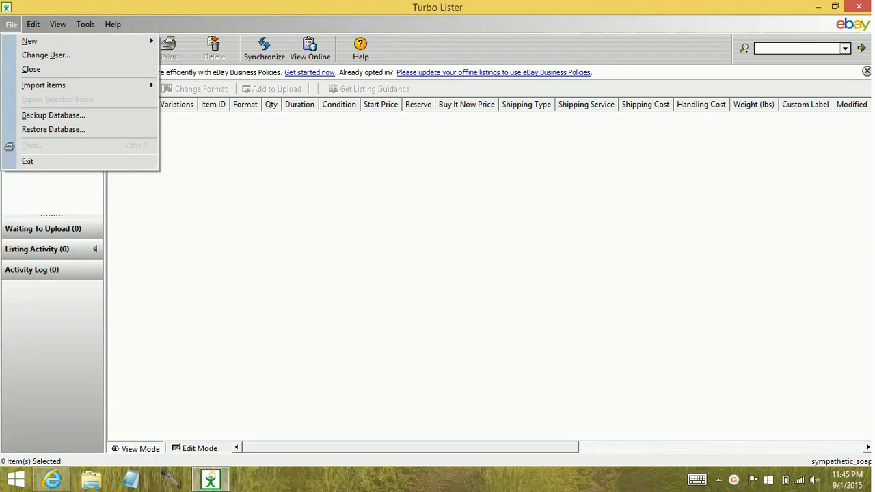
mouse_move(30, 41)
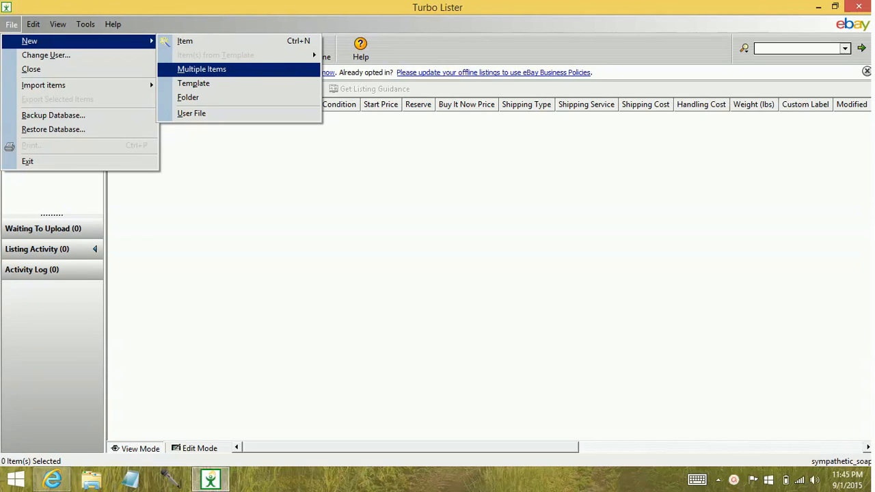
left_click(362, 160)
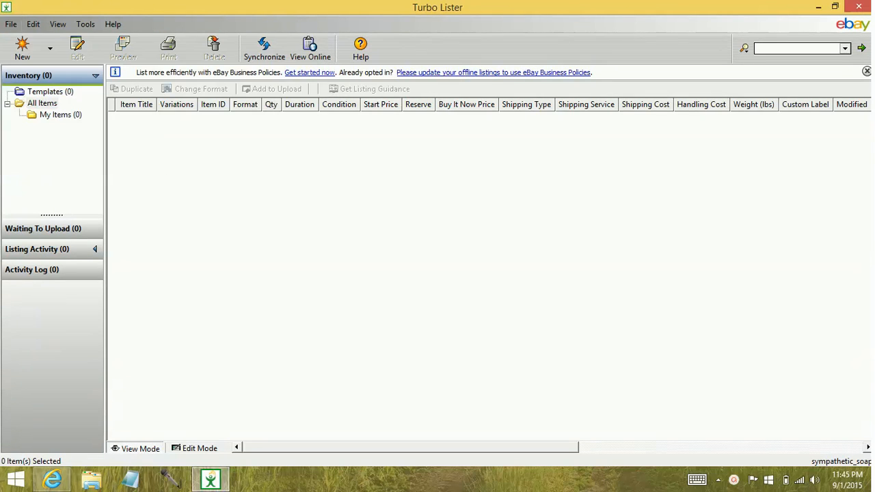
Create a new item for the eBay U.S. site and enter "test" as its title.
left_click(49, 48)
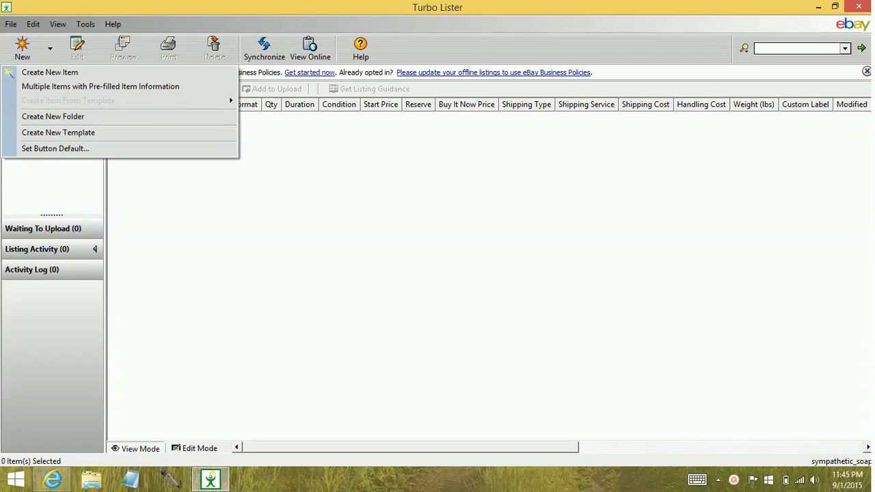
left_click(50, 73)
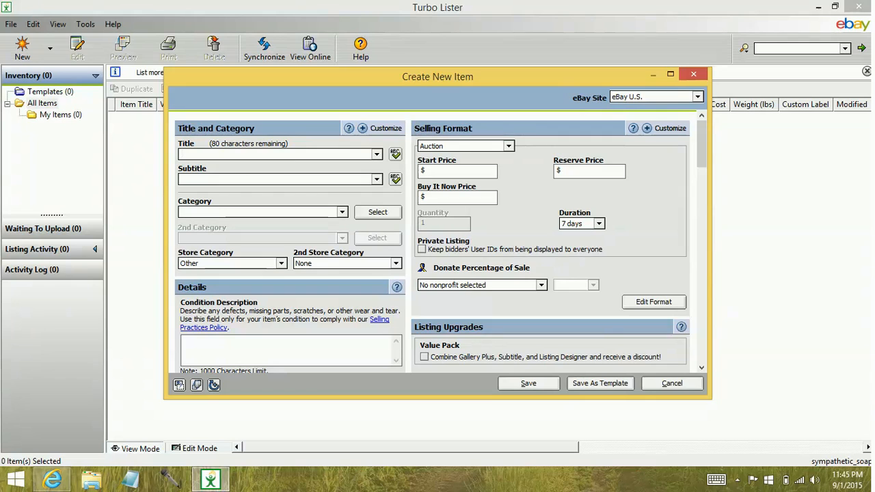
left_click(697, 97)
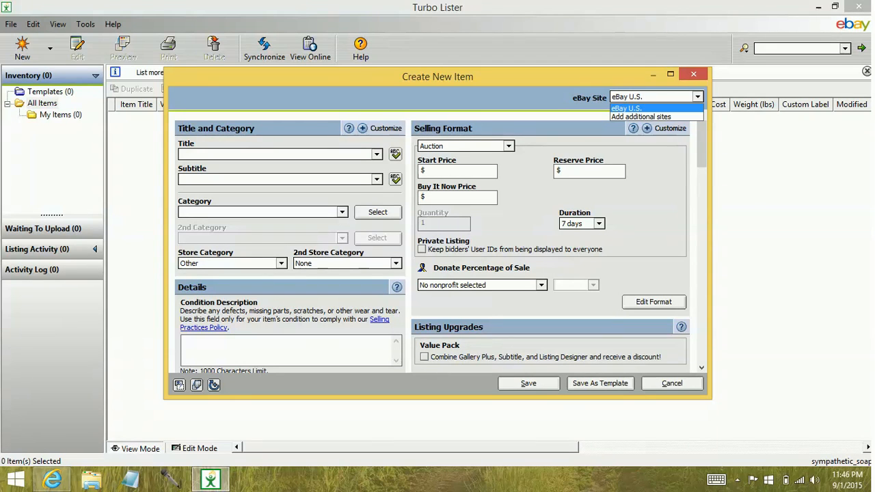
left_click(642, 108)
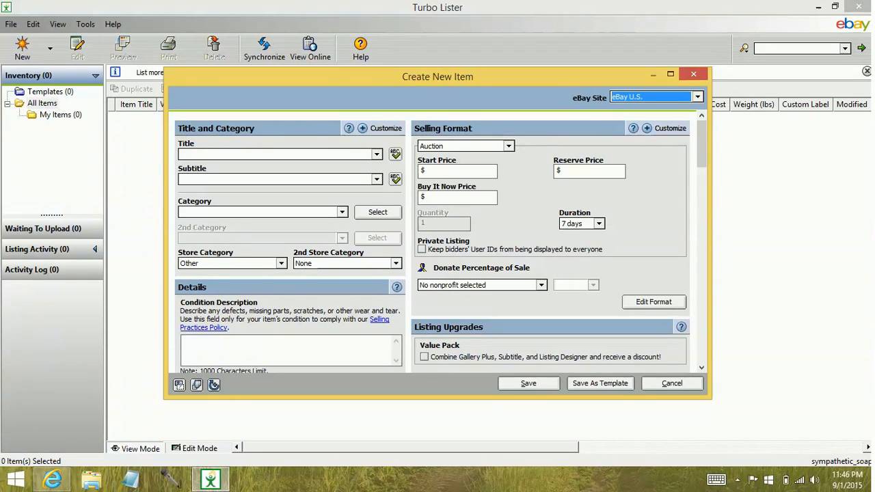
left_click(273, 155)
type("test")
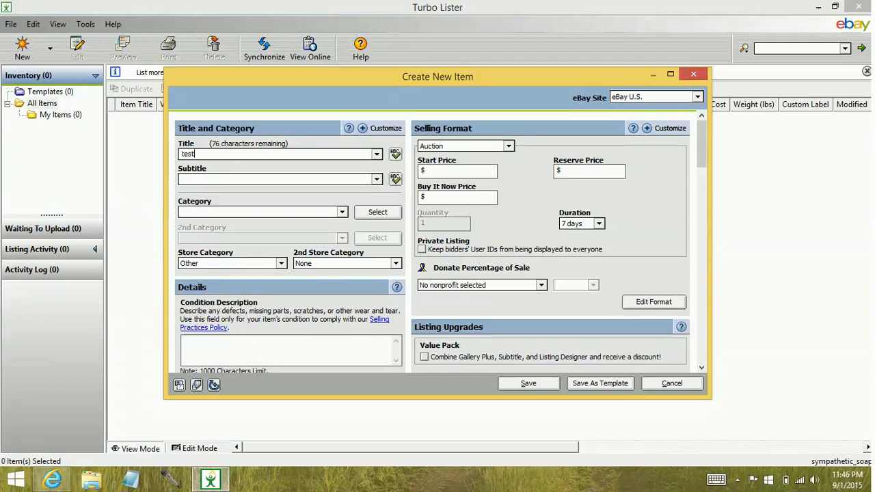
Set the item's category by its number, 30120 (Everything Else > Test Auctions > eBay Use Only).
left_click(257, 211)
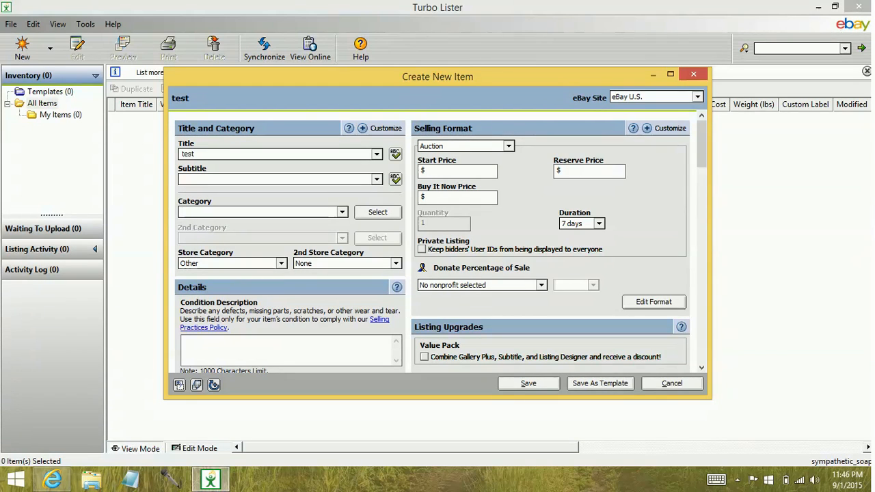
type("30120")
key("Tab")
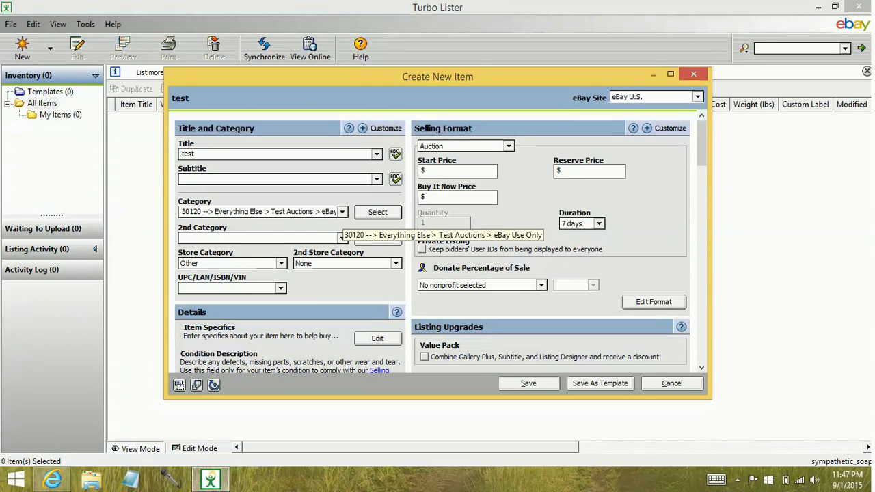
left_click(342, 212)
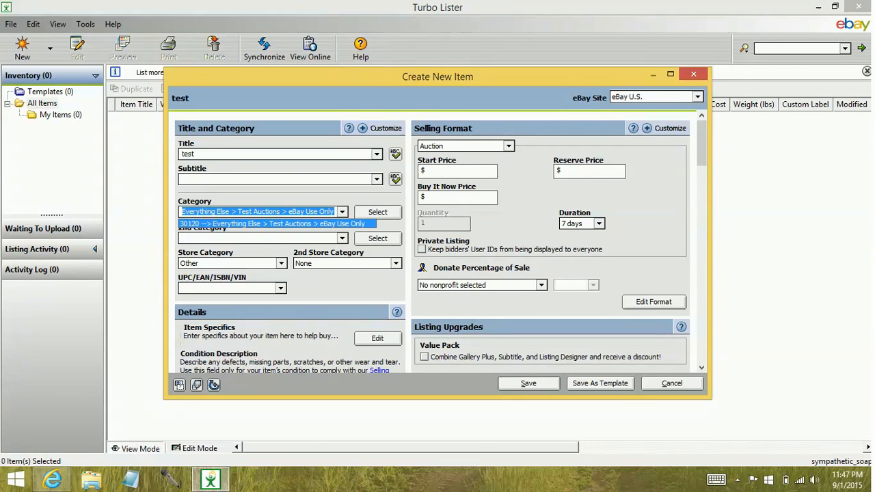
Browse the category tree for the item, exploring Books > Accessories > Bookends, and collapse the Books branch.
left_click(377, 212)
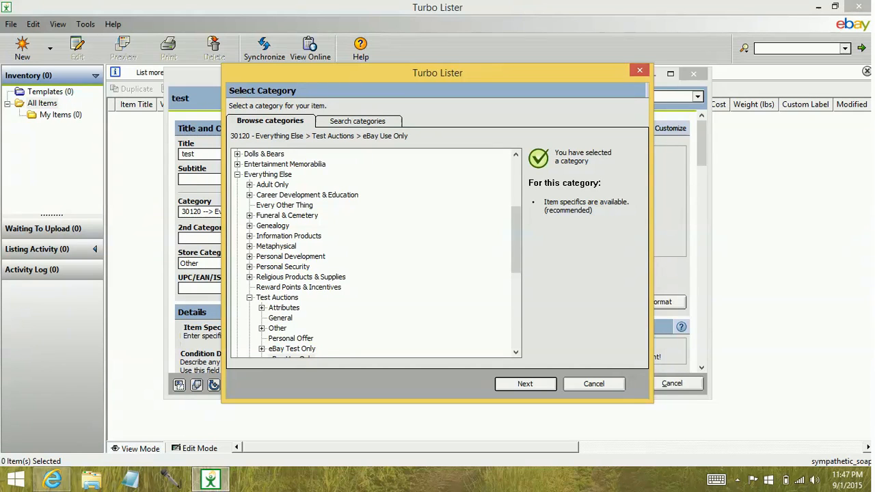
left_click(237, 174)
scroll(237, 174, "up", 5)
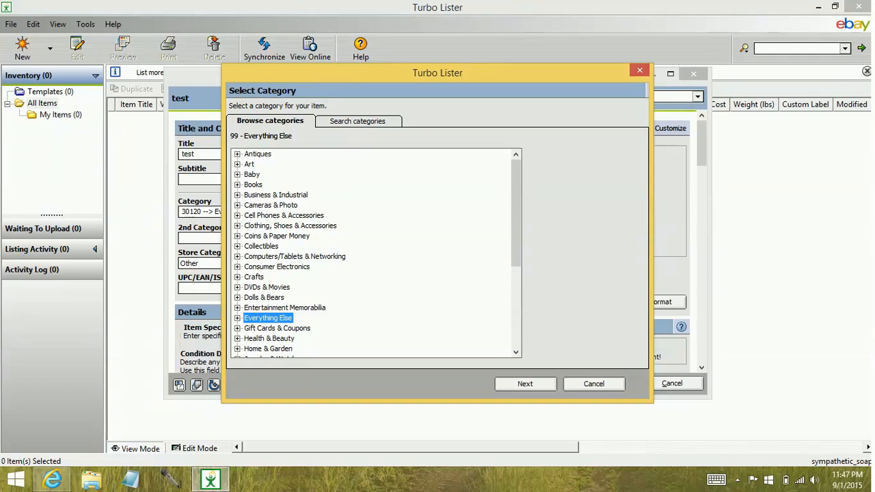
left_click(237, 184)
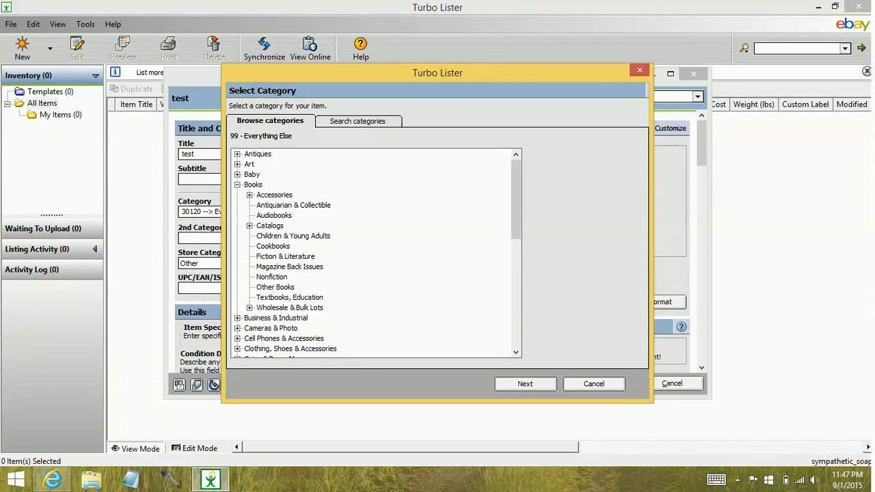
left_click(274, 195)
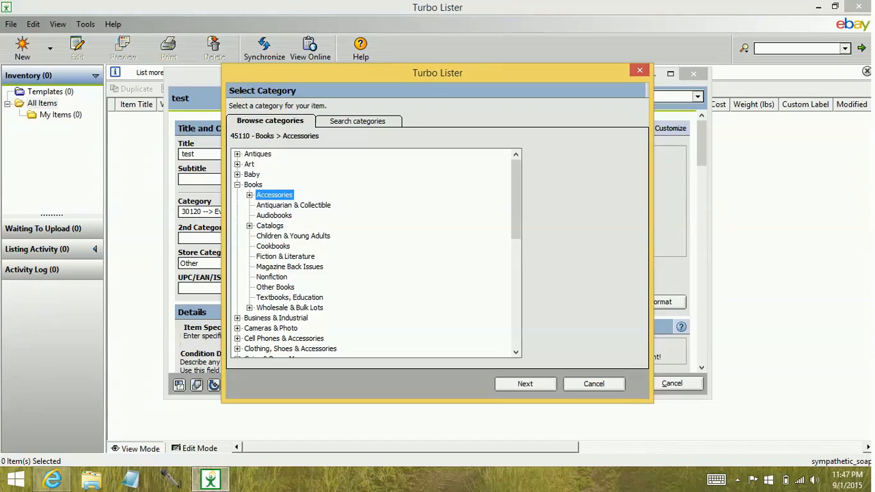
left_click(250, 195)
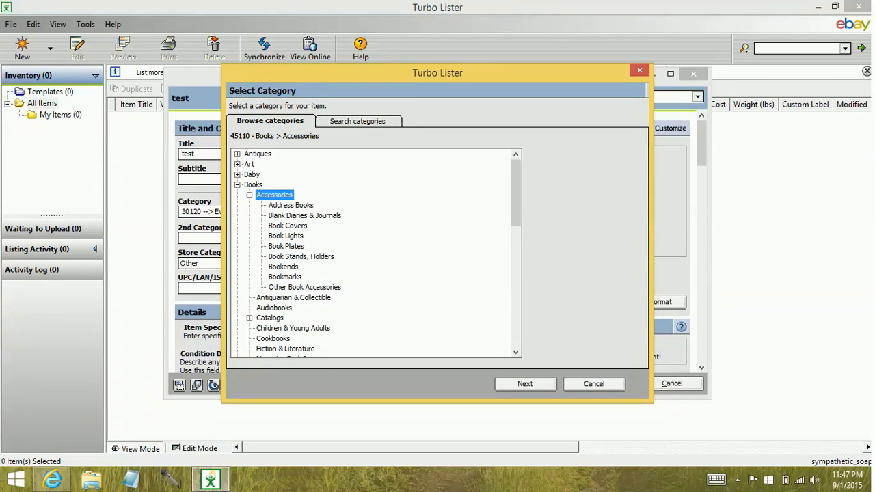
left_click(283, 267)
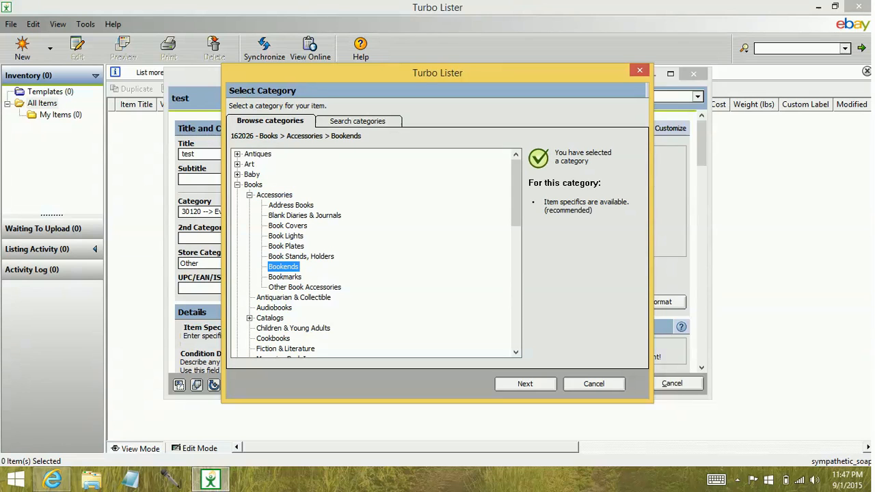
left_click(237, 185)
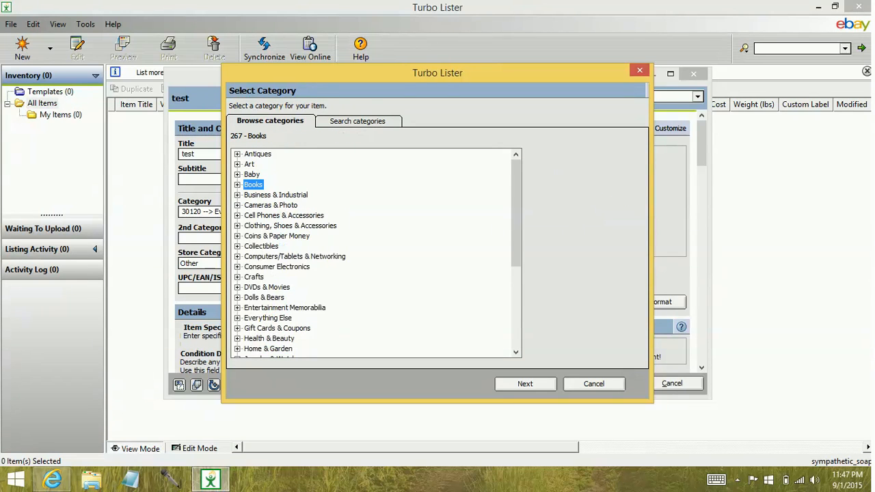
left_click(237, 174)
Search the categories for "baby car seat" and assign Baby > Strollers as the item's category.
left_click(358, 121)
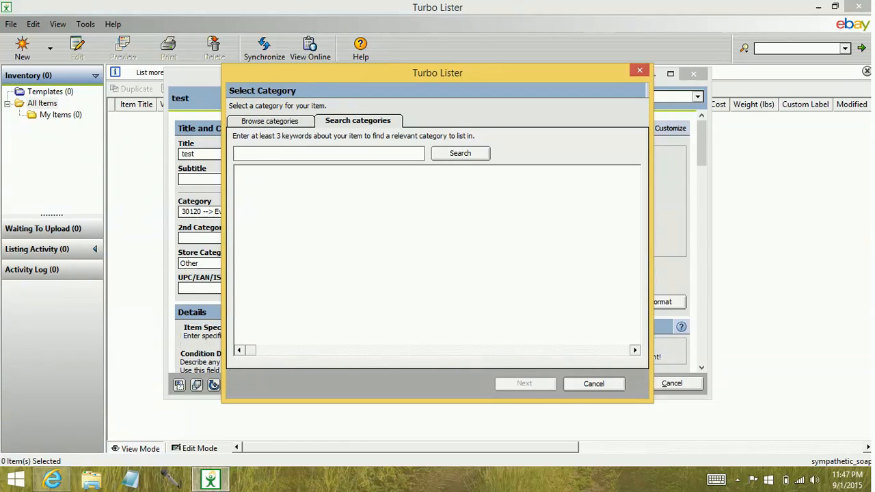
type("baby car seat")
key("Return")
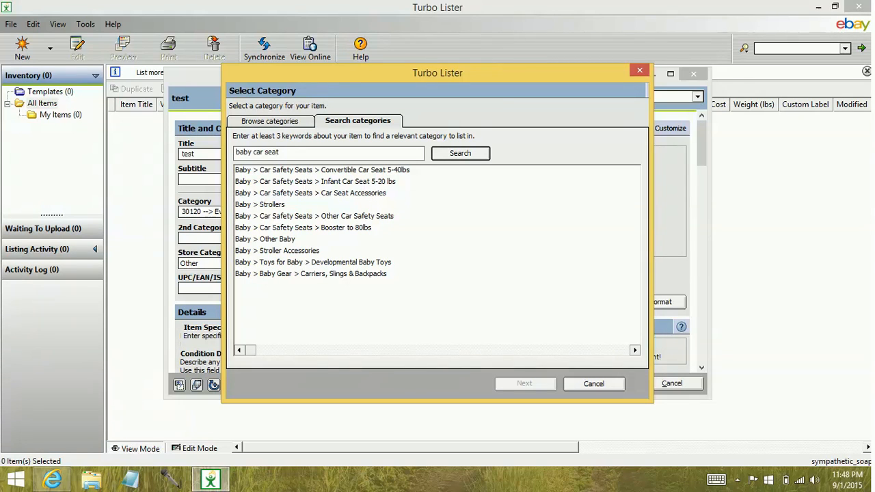
left_click(272, 205)
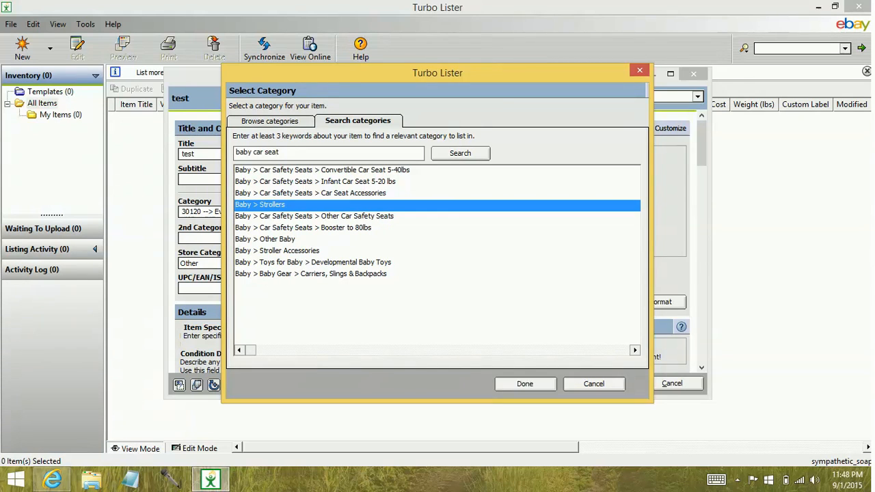
left_click(525, 384)
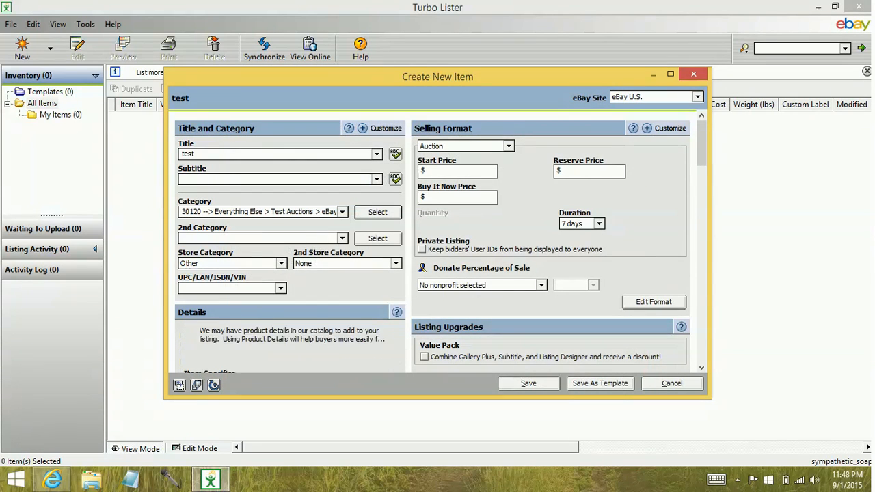
scroll(437, 242, "down", 1)
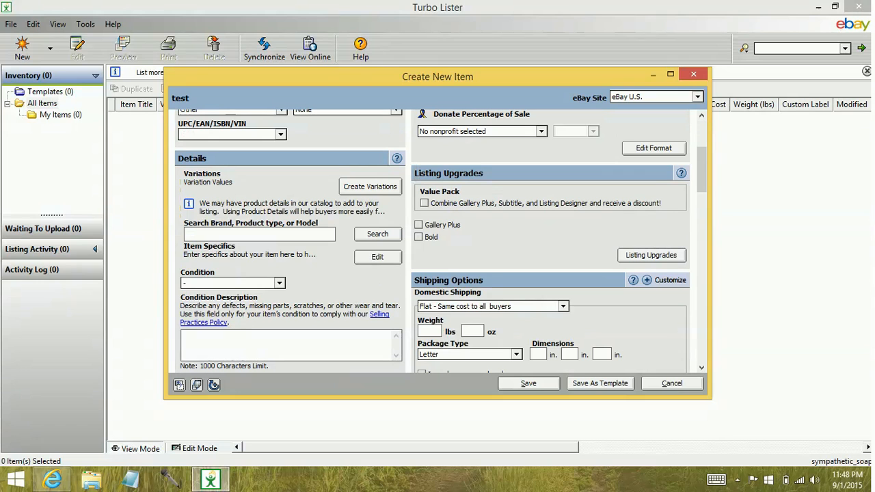
scroll(437, 241, "up", 2)
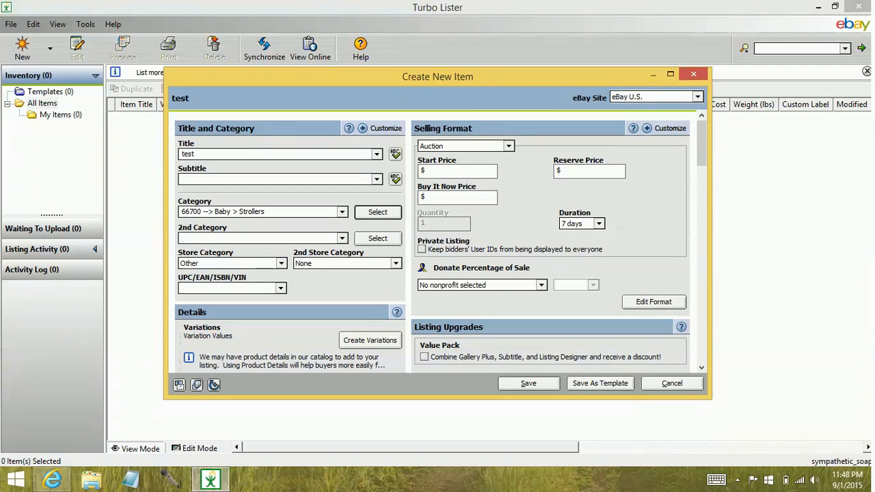
Choose Auction as the selling format and set the start price to $0.99.
left_click(508, 146)
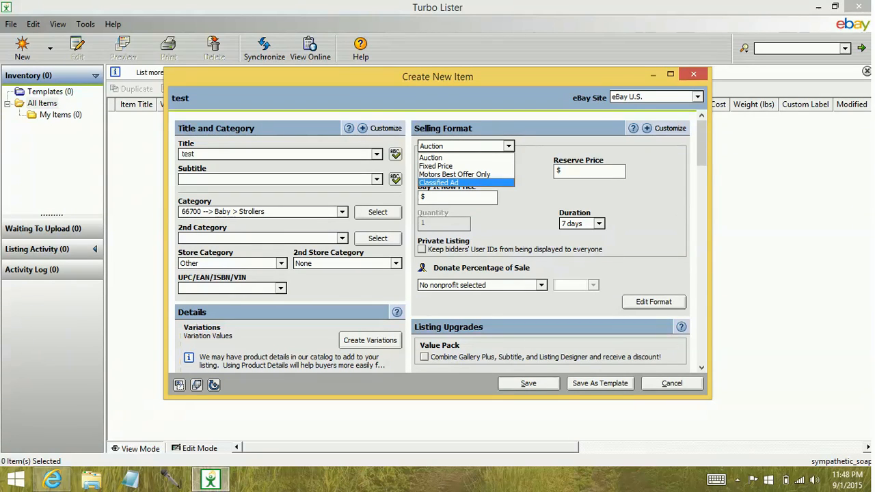
left_click(465, 158)
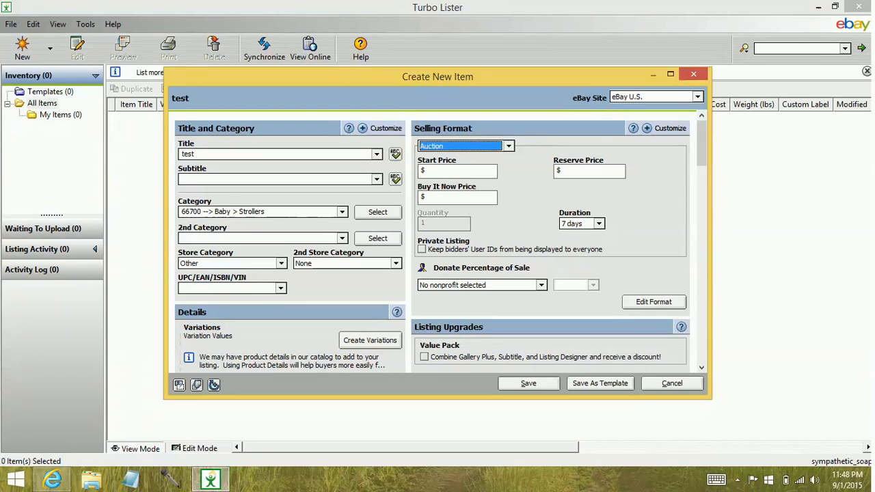
left_click(451, 171)
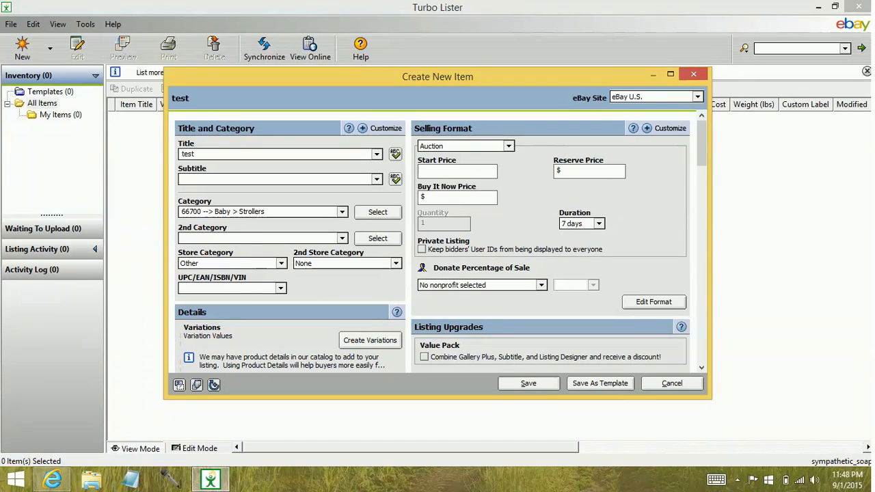
type(".99")
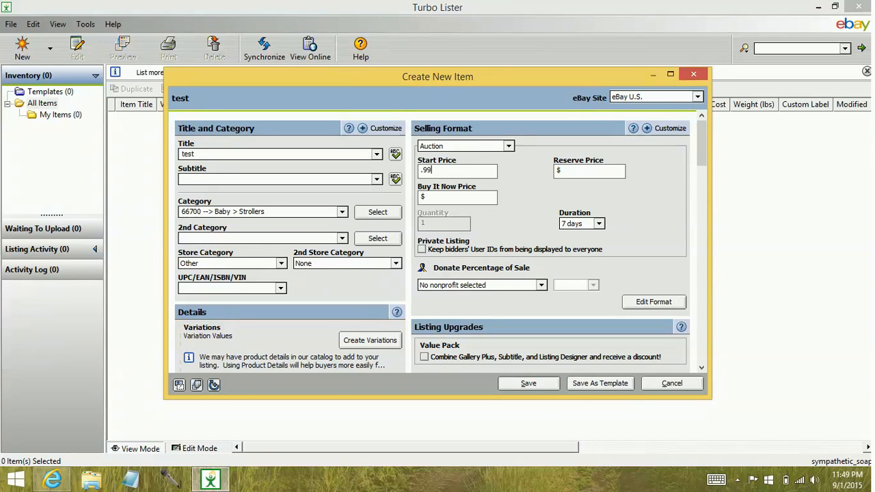
Set the auction duration to 7 days and the Buy It Now price to $250.00.
left_click(598, 224)
left_click(598, 224)
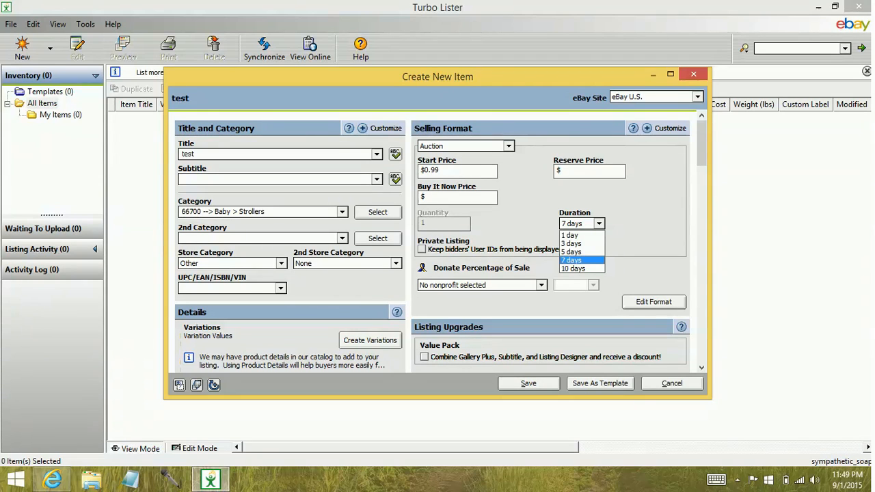
left_click(581, 261)
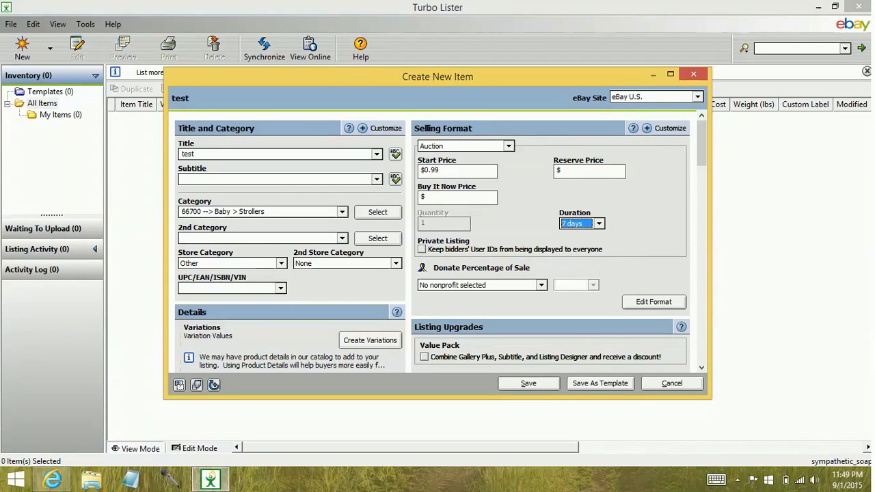
left_click(457, 198)
type("250.00")
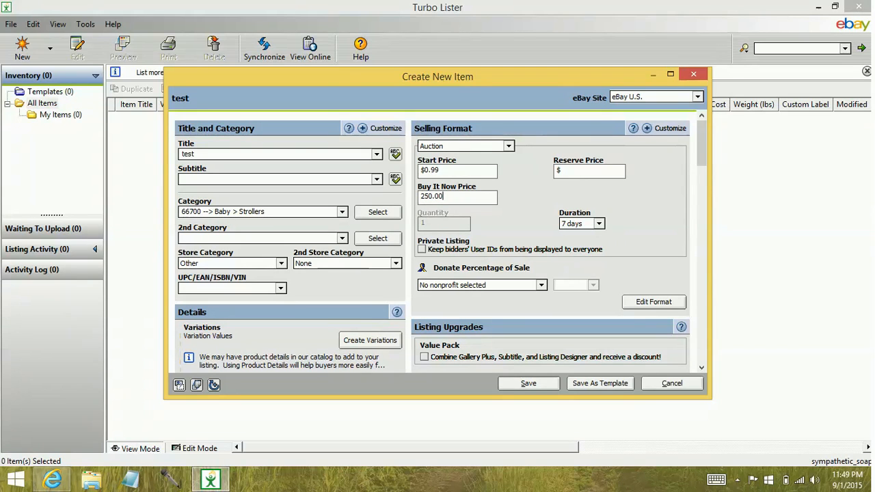
key("Tab")
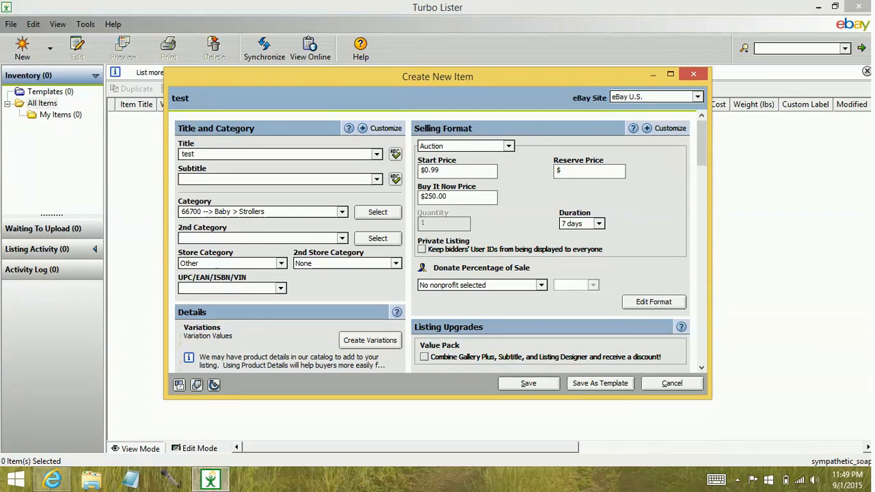
Set the reserve price to $1000.00 and clear the Buy It Now price.
left_click(586, 170)
type("1000.00")
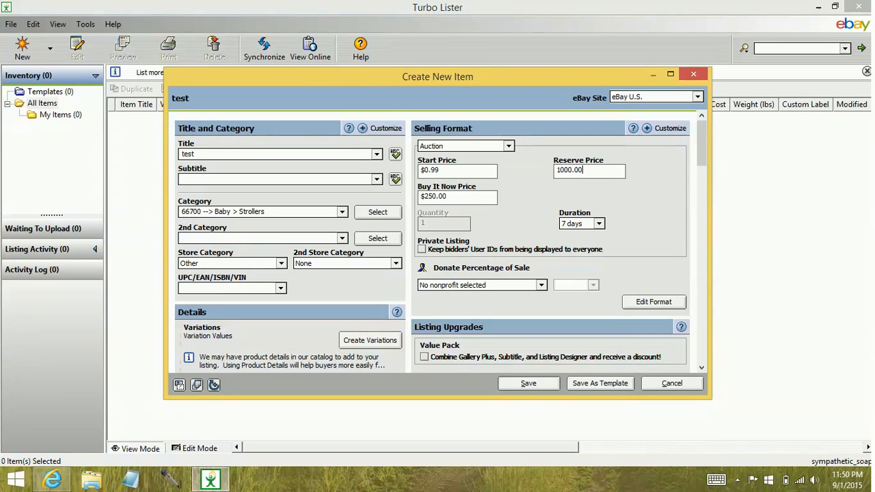
left_click(457, 197)
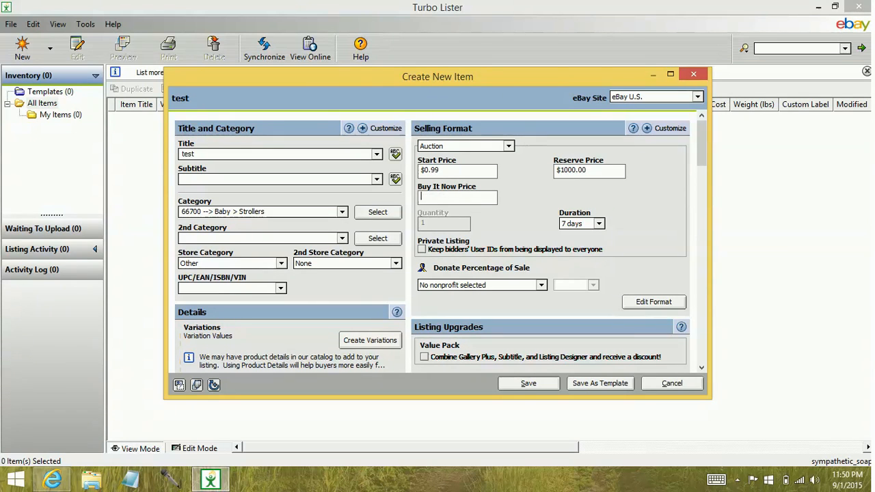
key("Tab")
Replace the reserve price with a $250.00 Buy It Now price and select a duration of 7 days.
double_click(570, 170)
key("BackSpace")
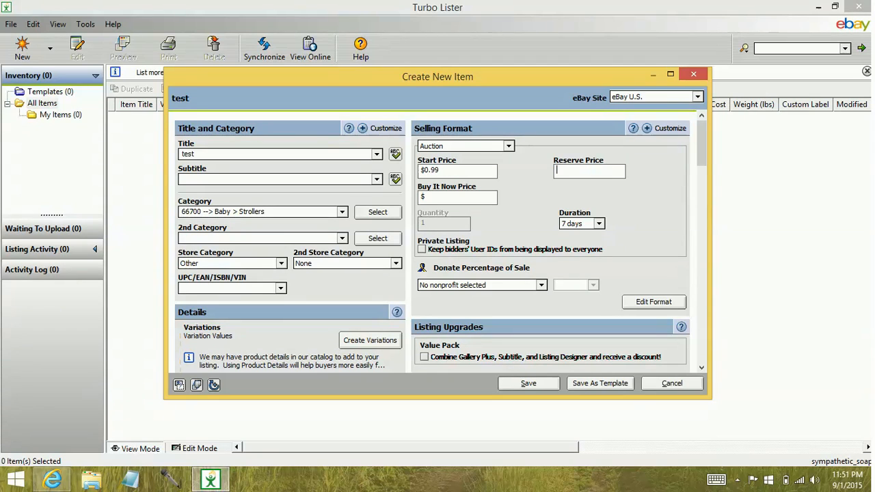
left_click(456, 197)
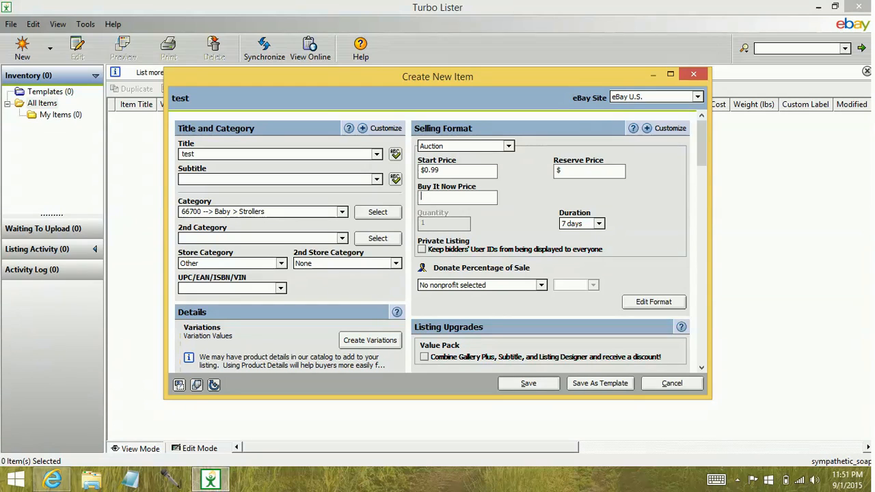
type("250.00")
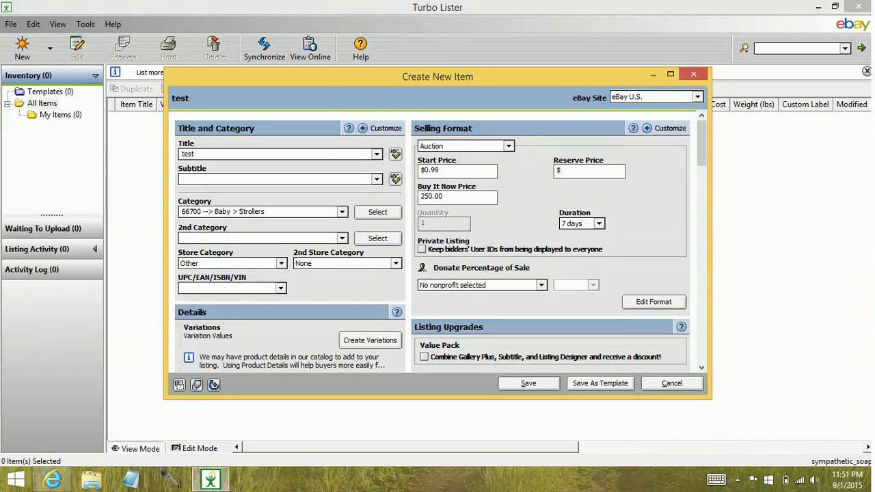
left_click(598, 224)
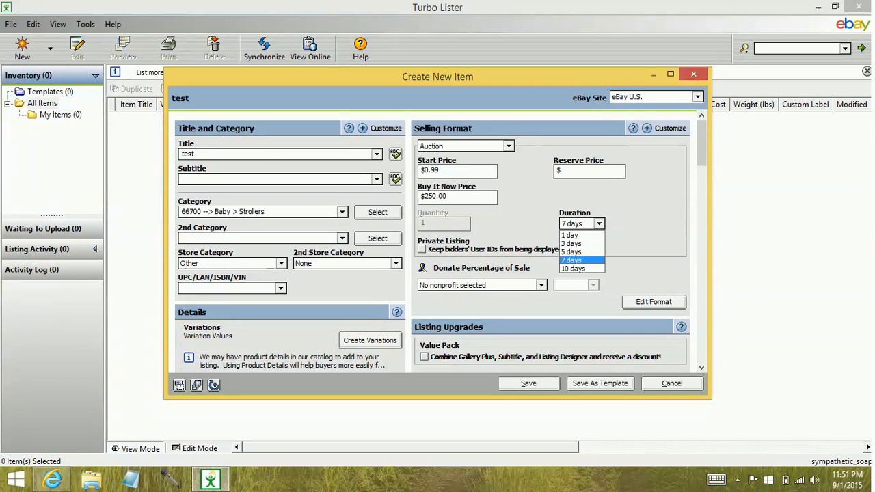
left_click(572, 261)
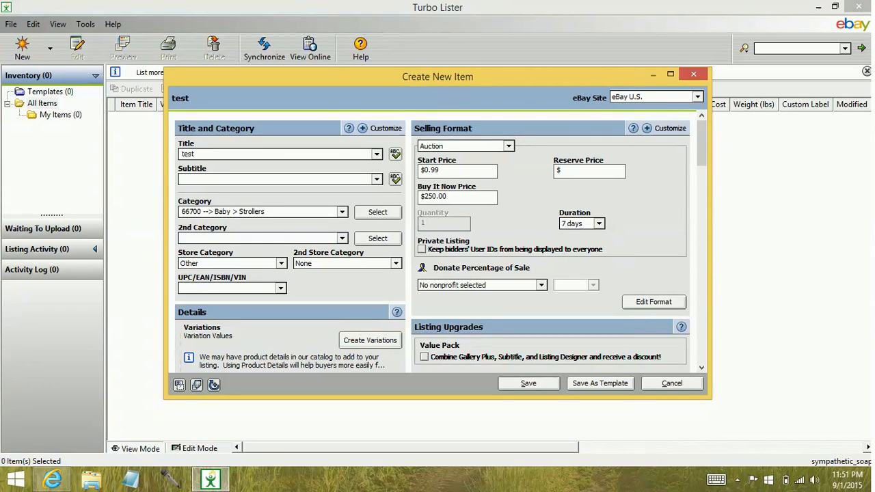
Change the selling format to Fixed Price and examine the durations it offers.
left_click(508, 146)
left_click(464, 166)
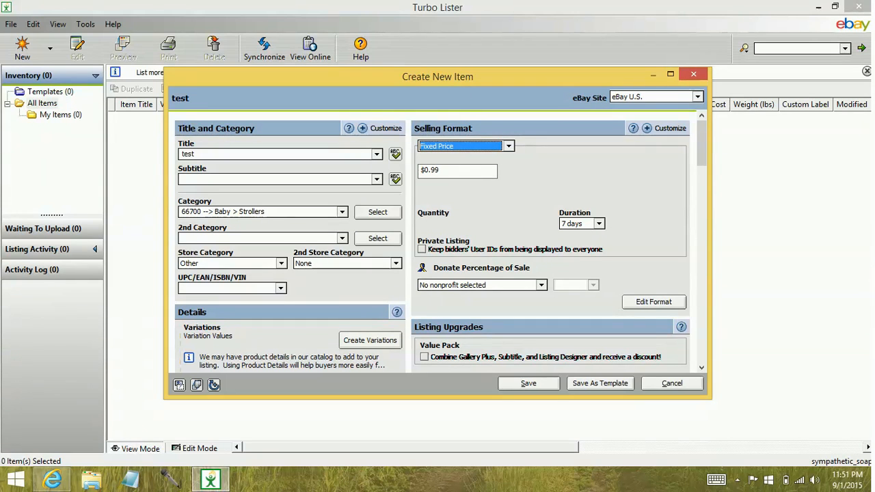
left_click(598, 221)
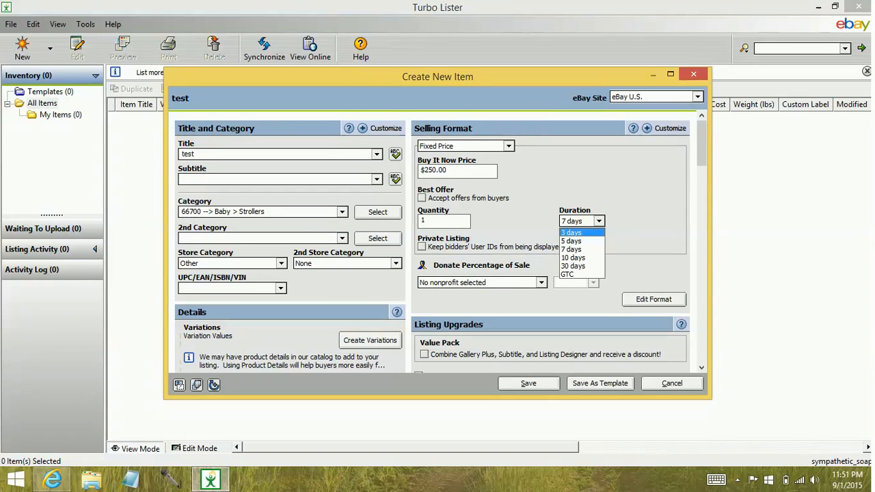
left_click(598, 221)
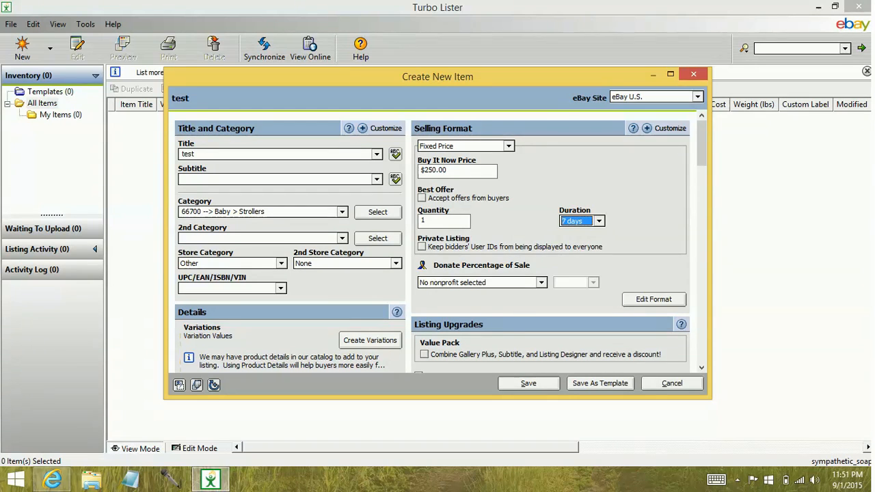
Return the selling format to Auction.
left_click(508, 146)
key("Up")
key("Return")
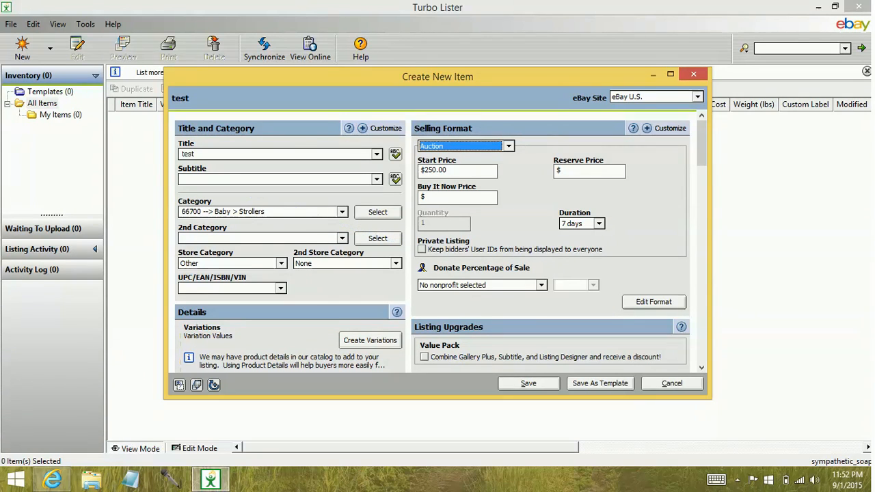
Check the nonprofit choices for donating a percentage of the sale and the second category selection.
left_click(541, 285)
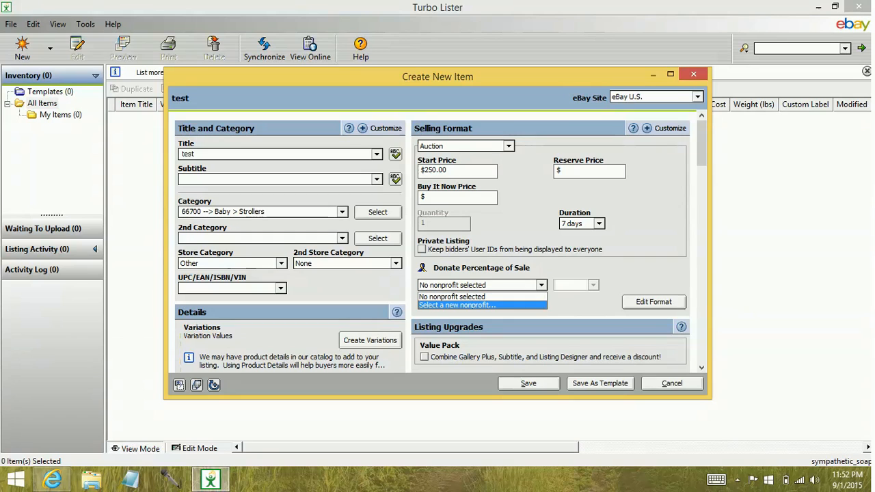
left_click(482, 306)
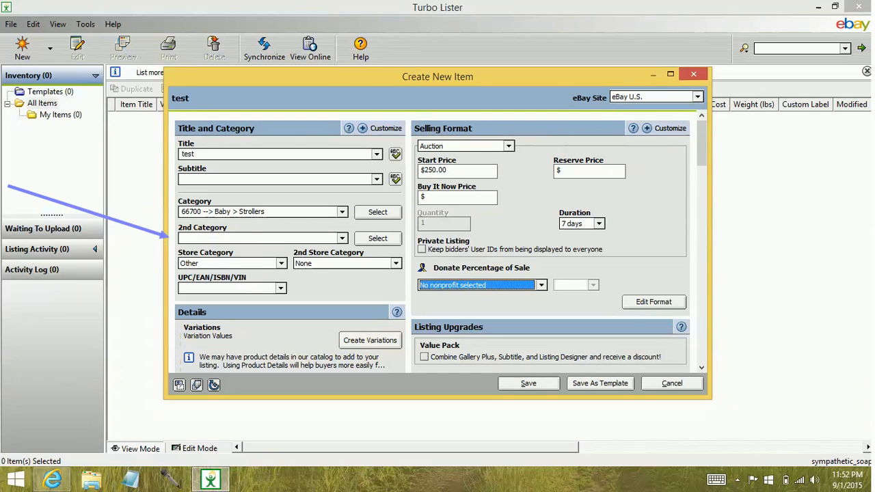
left_click(378, 238)
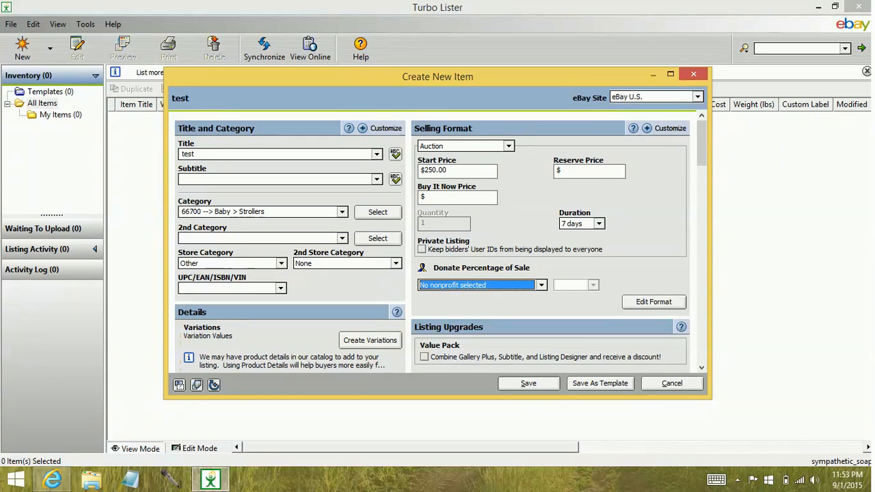
Look through the available store categories and choose Other.
left_click(281, 263)
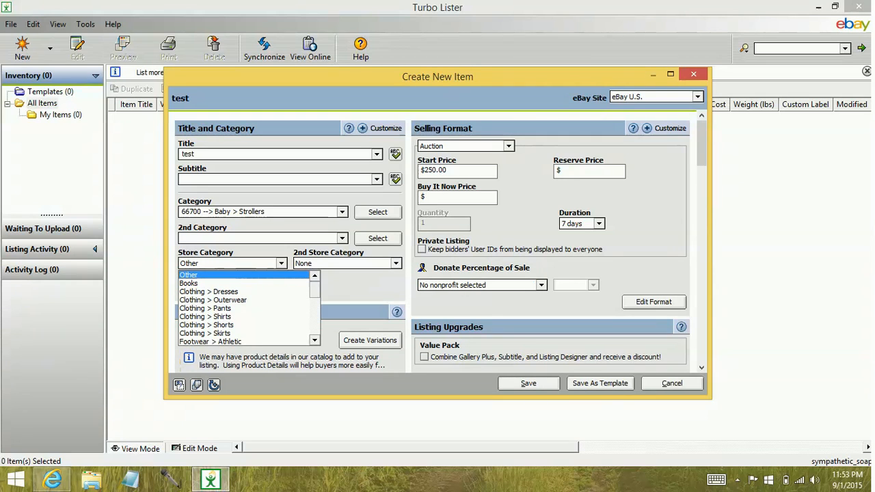
scroll(245, 308, "down", 7)
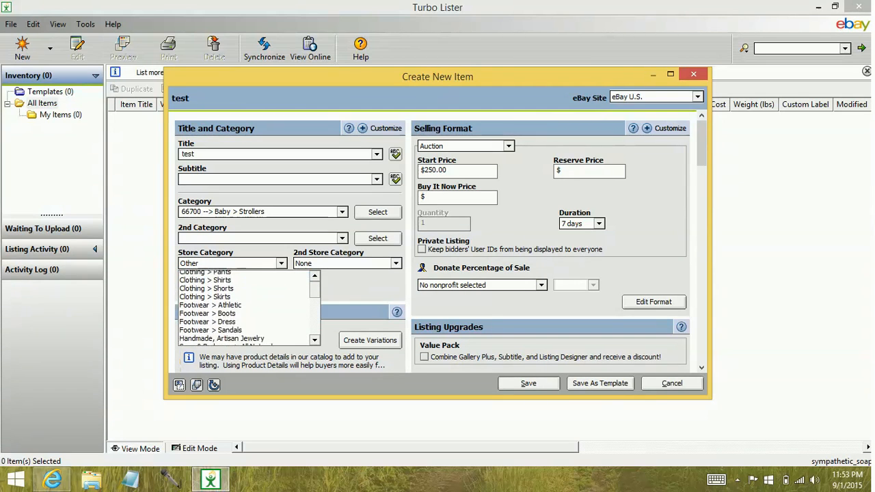
scroll(244, 308, "up", 7)
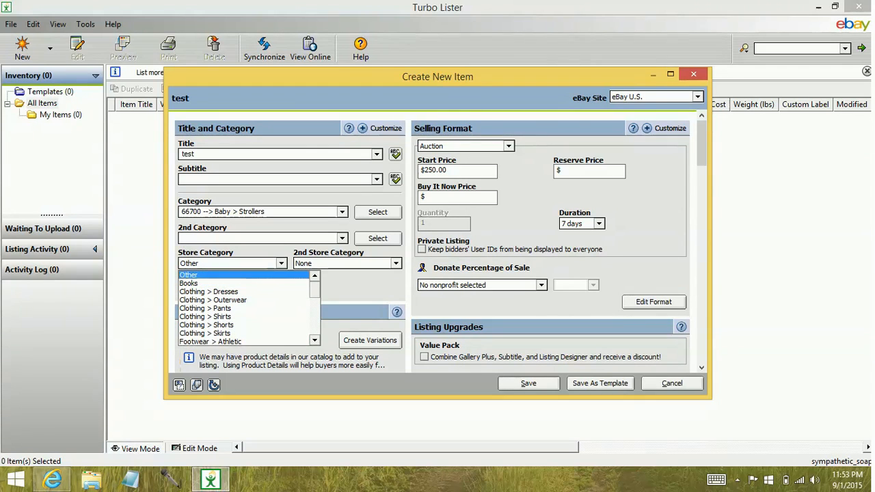
left_click(205, 275)
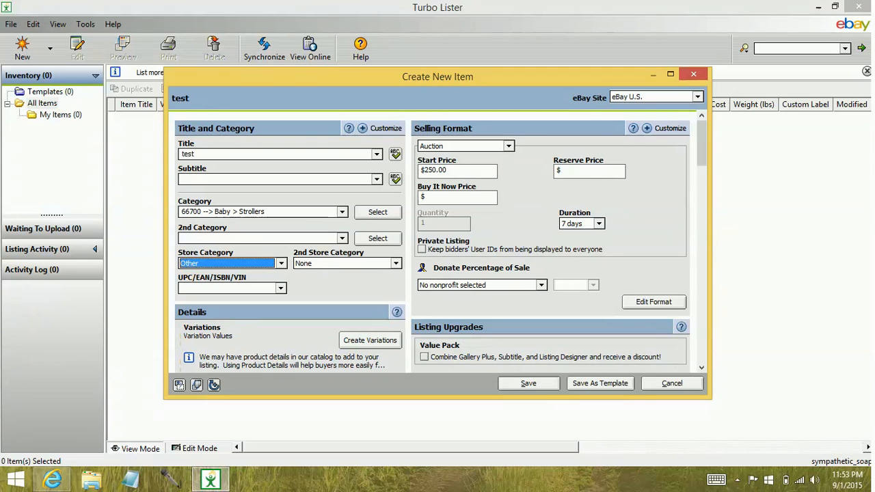
Examine the UPC/EAN/ISBN/VIN field and its list of entries.
left_click(228, 288)
scroll(438, 240, "down", 4)
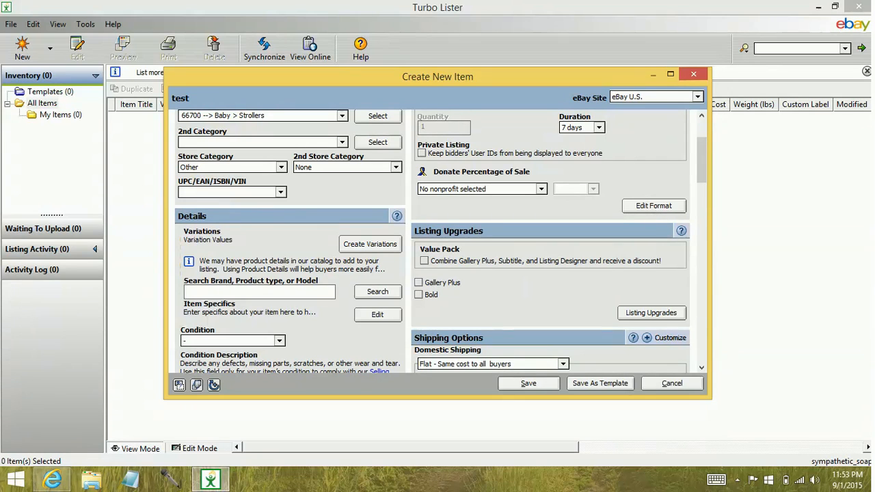
left_click(280, 192)
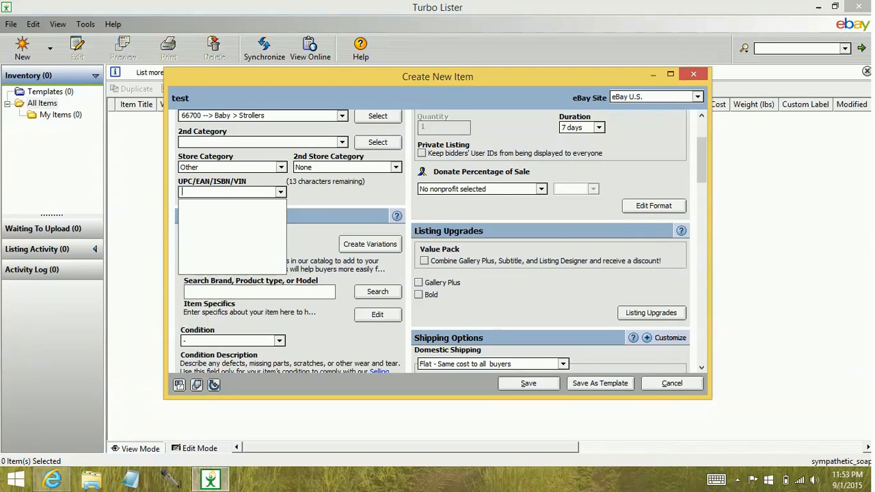
key("Escape")
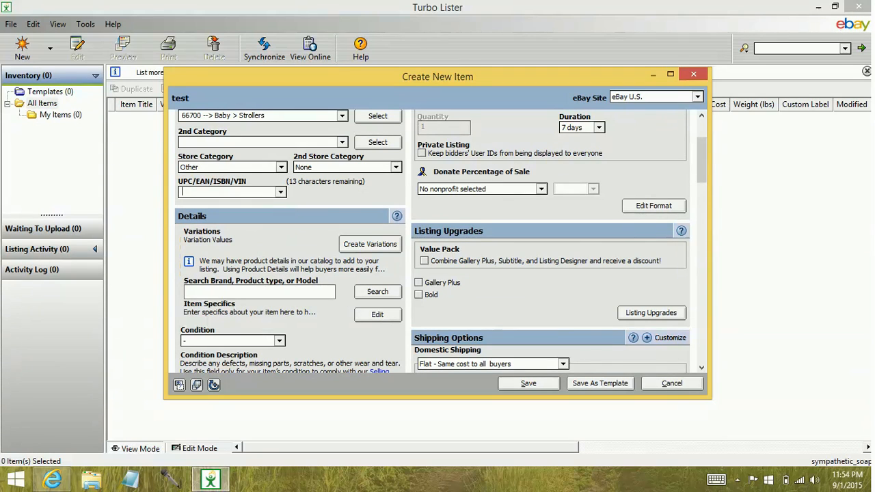
Search the product catalog for "graco", select the Graco Breeze 7464 Blue Travel System Single Seat Stroller, and continue to its item specifics.
key("Tab")
scroll(294, 239, "down", 3)
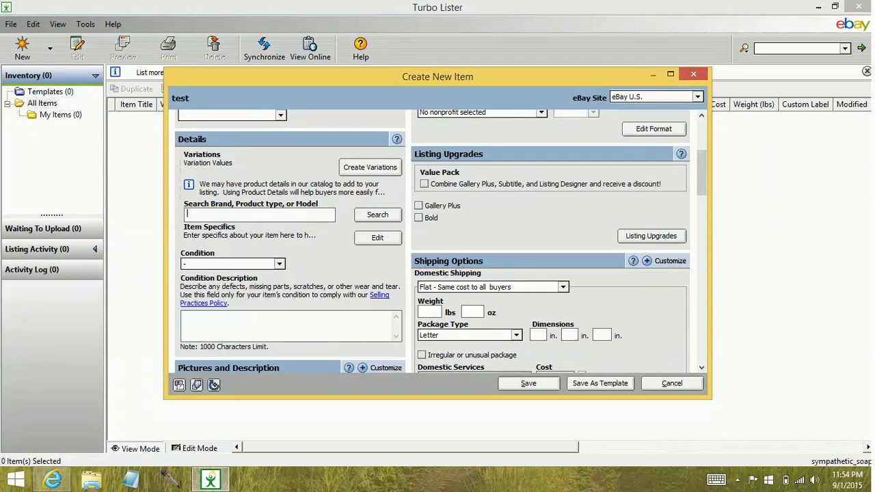
type("graco")
key("Return")
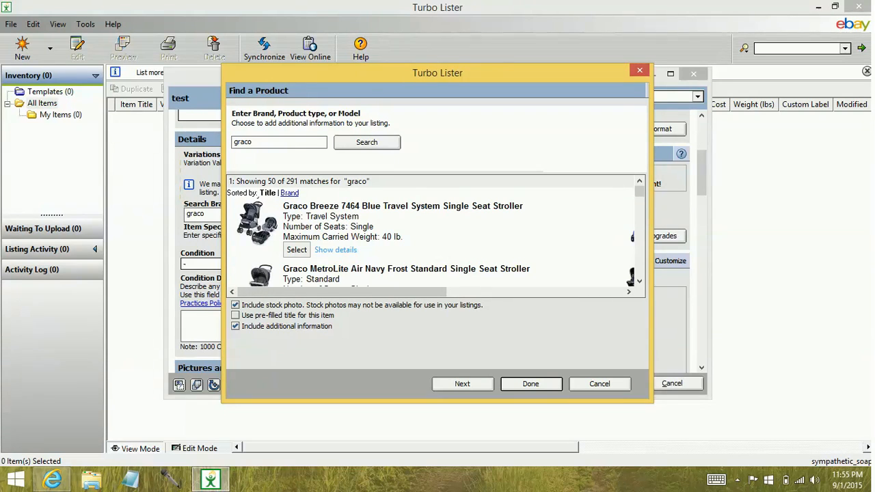
left_click(297, 251)
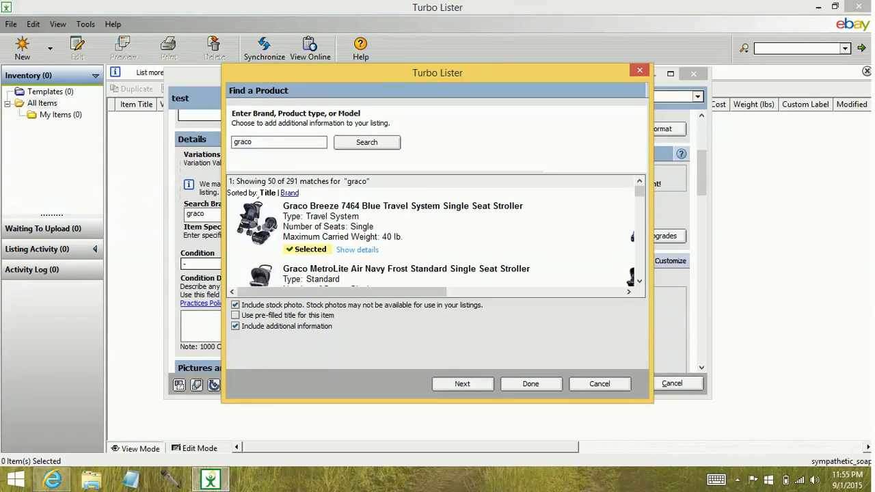
left_click(463, 384)
left_click(531, 384)
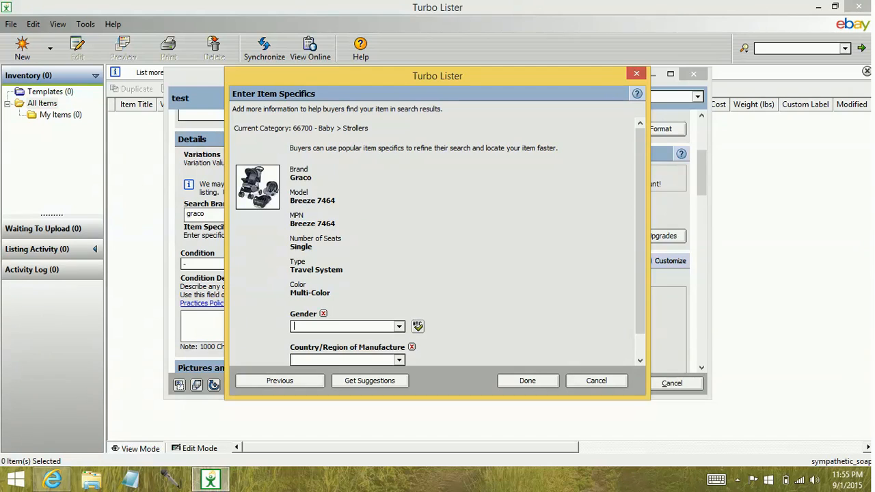
Set the Gender item specific to Unisex.
scroll(432, 241, "down", 1)
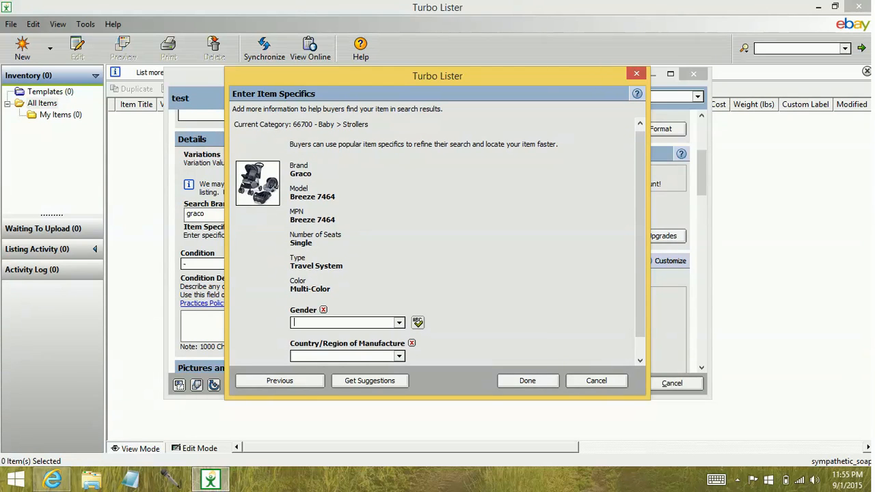
left_click(399, 322)
key("Down")
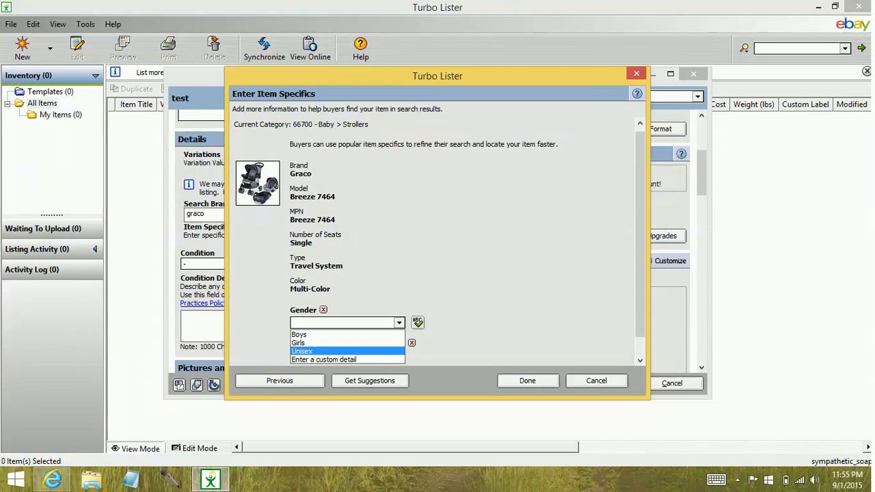
key("Return")
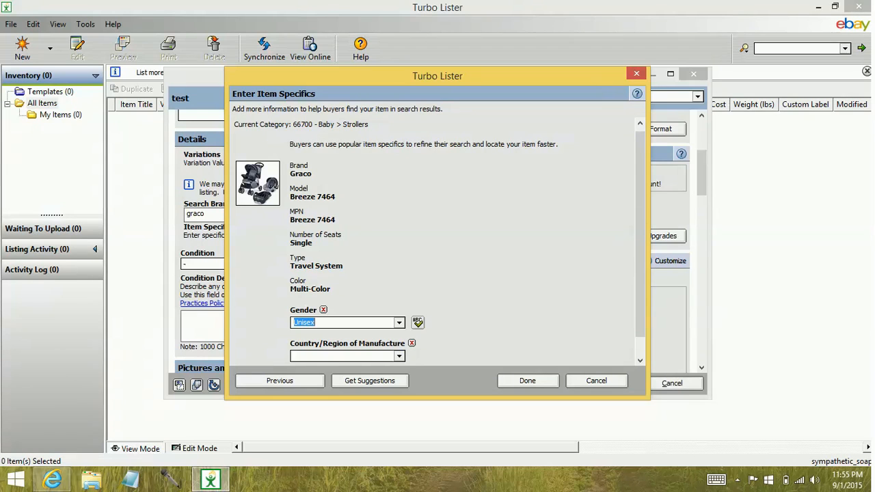
Add a custom item specific labelled "item specifics 1" with the detail "value", and remove it again.
scroll(438, 244, "down", 2)
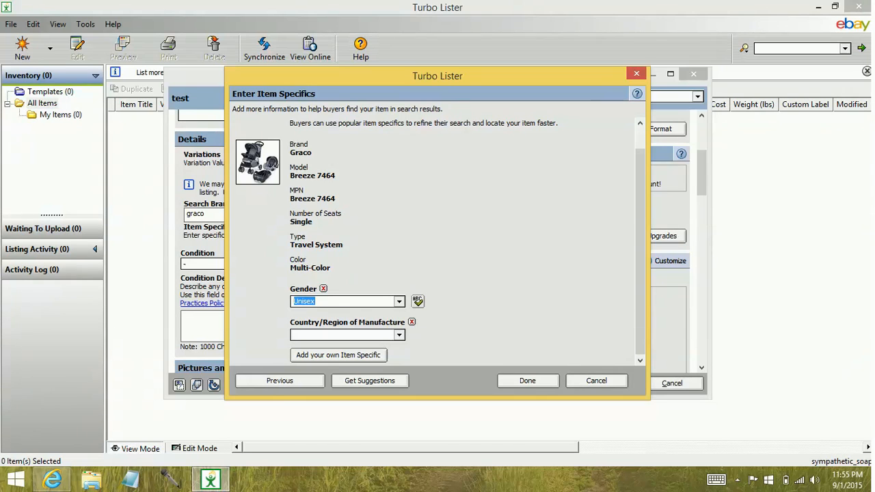
left_click(338, 355)
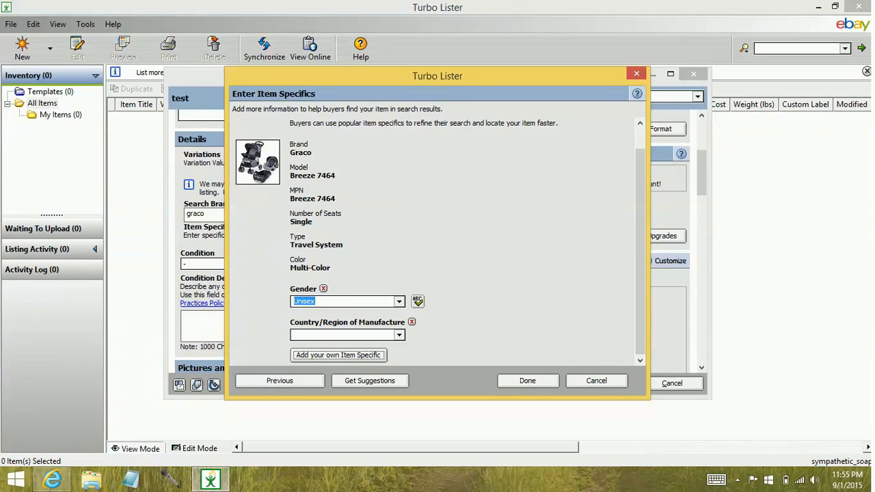
scroll(339, 356, "down", 1)
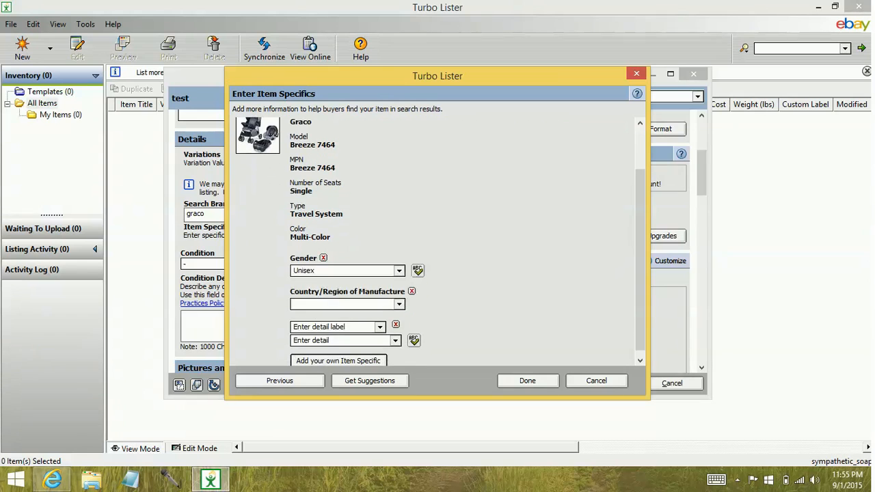
scroll(437, 242, "down", 1)
left_click(328, 322)
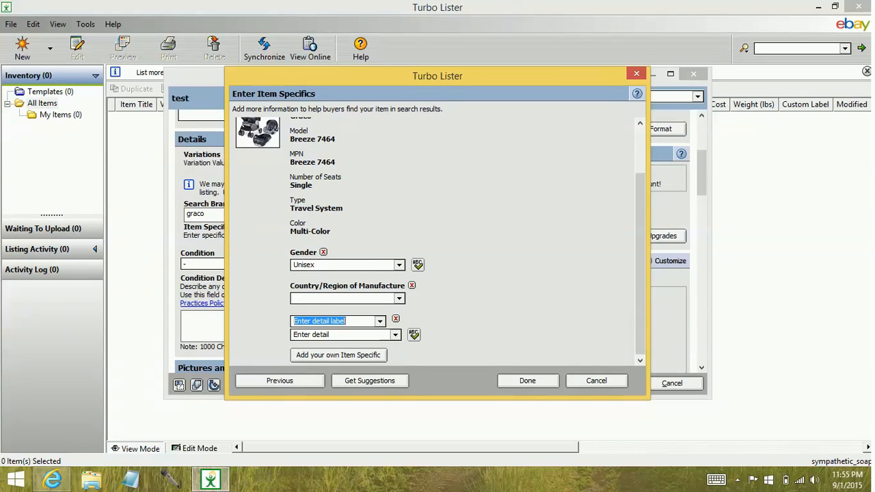
type("item ")
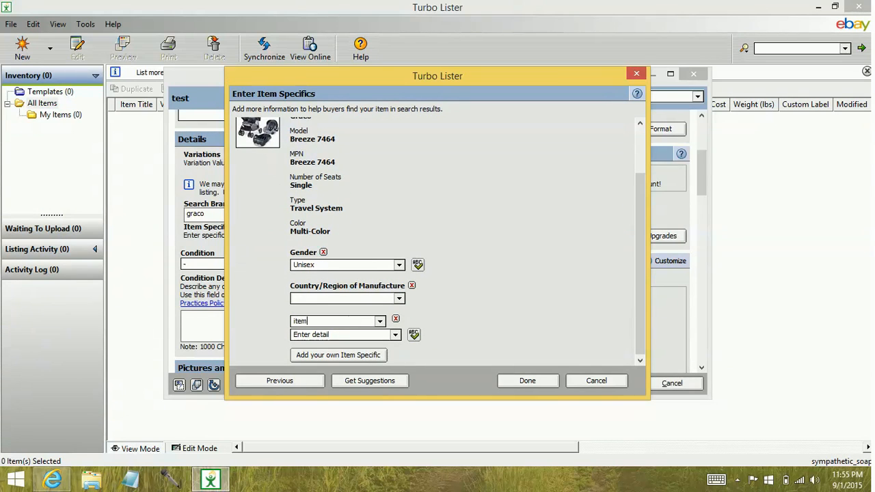
type("specifics 1")
key("Tab")
type("value")
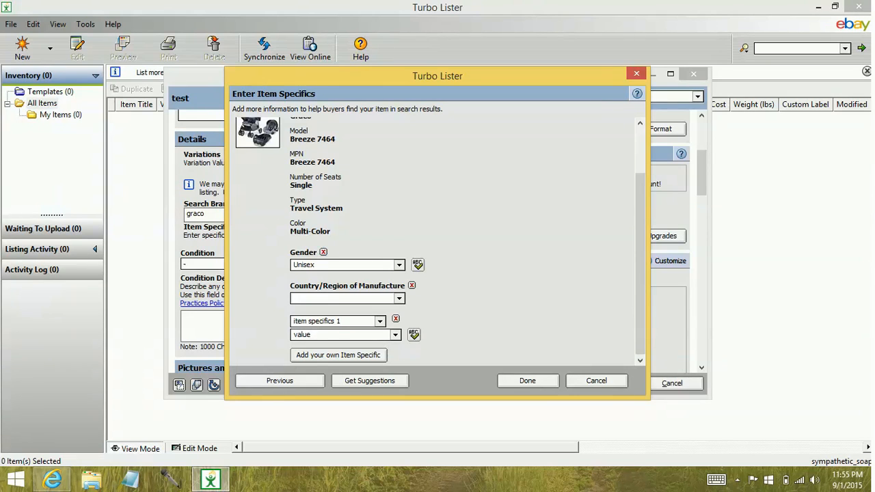
key("Tab")
left_click(396, 320)
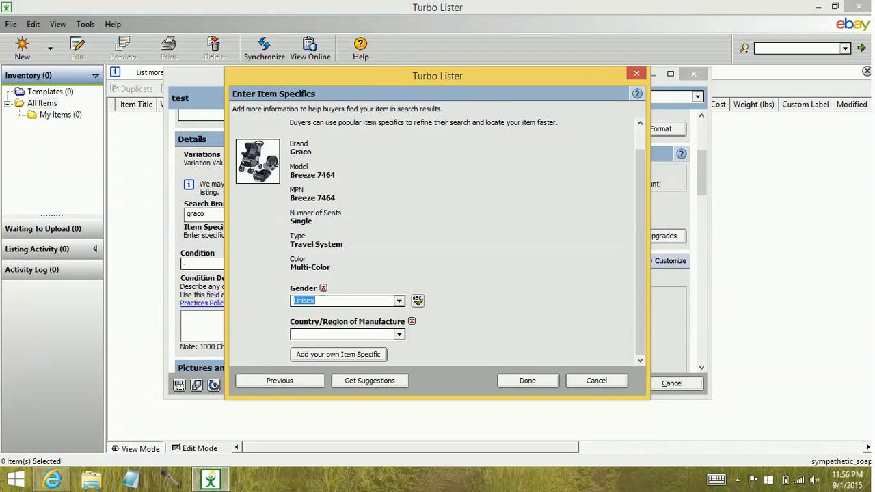
Request suggestions for the item specifics, complete them, and set the item's condition to New.
left_click(370, 381)
left_click(527, 381)
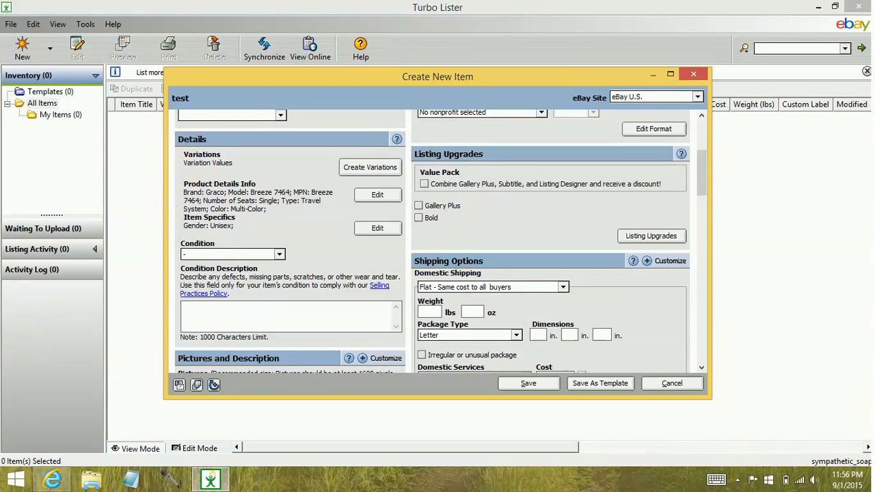
left_click(280, 254)
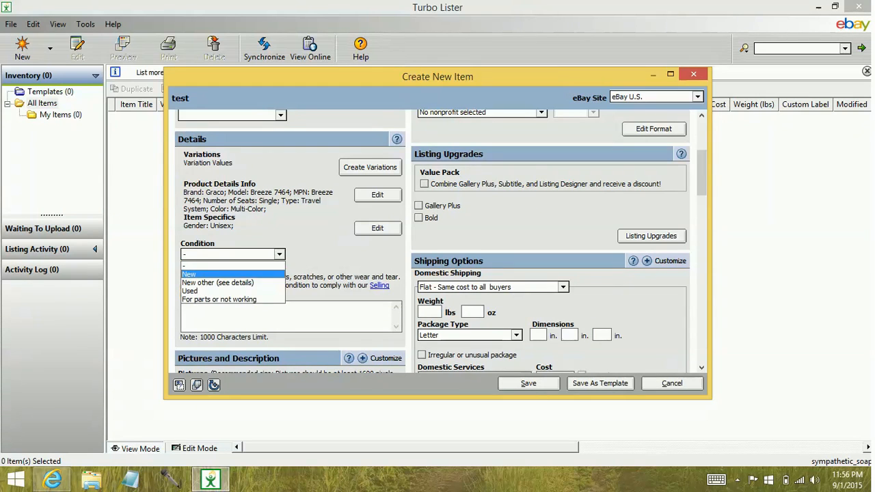
left_click(218, 274)
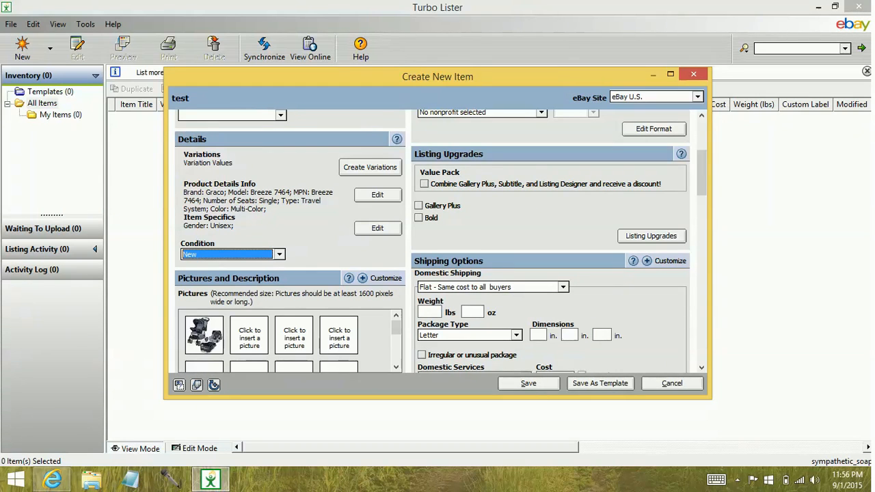
Try the condition New other (see details), review the remaining condition choices, and set the condition back to New.
left_click(279, 254)
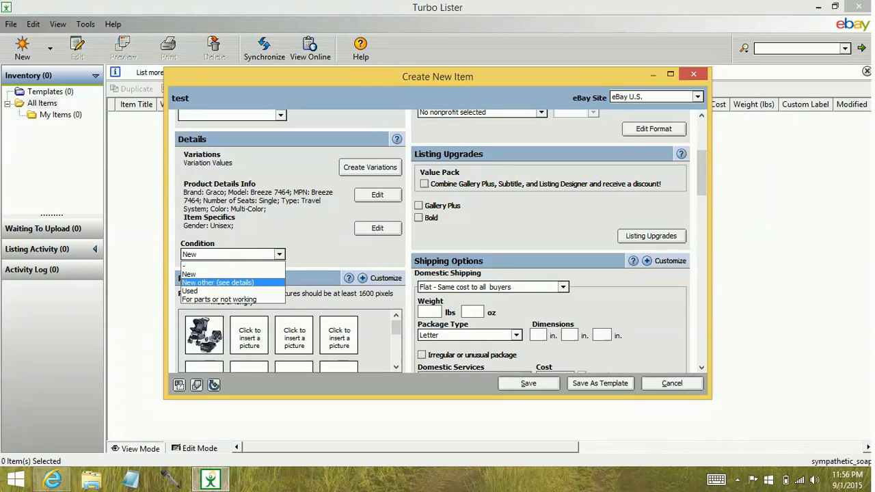
left_click(219, 282)
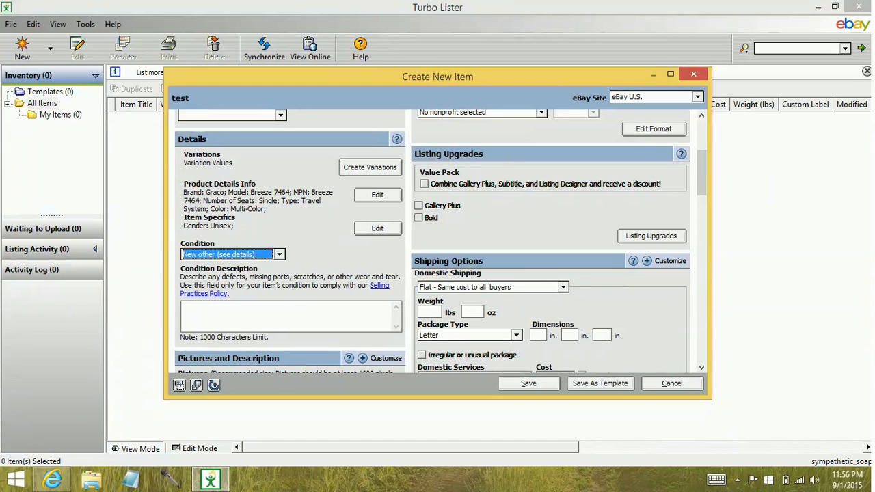
left_click(279, 254)
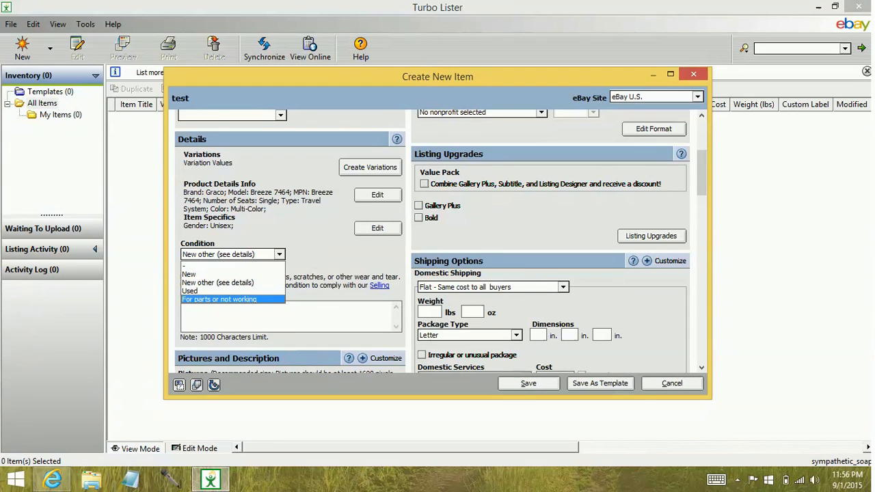
key("Escape")
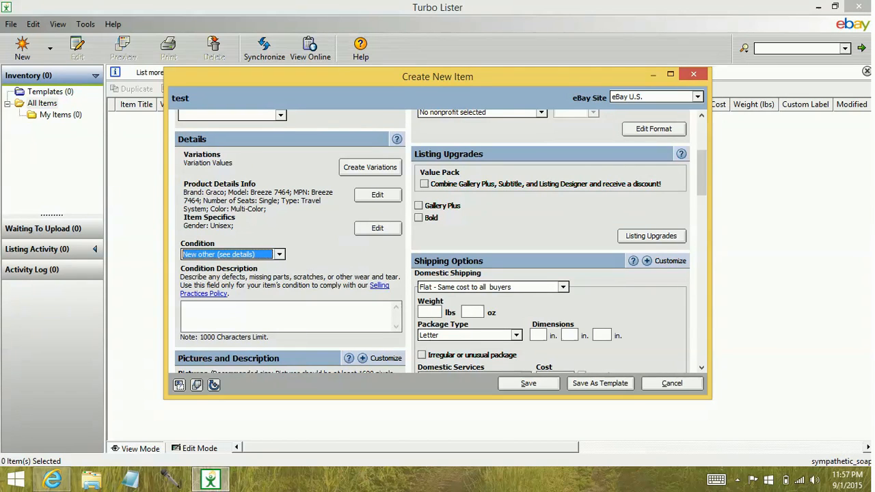
left_click(279, 254)
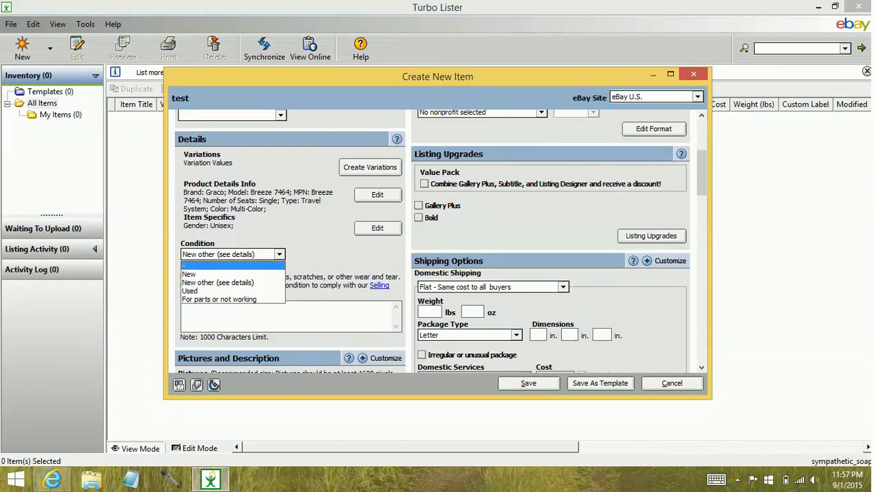
left_click(205, 274)
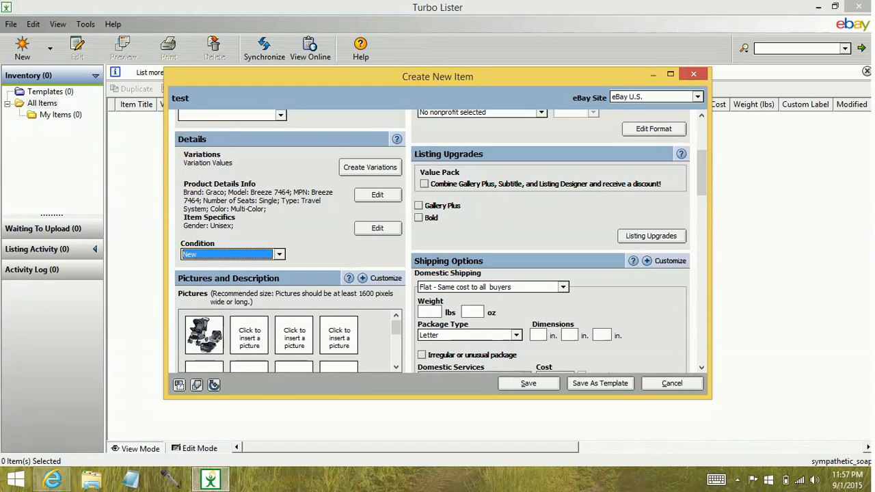
Examine the file dialog for inserting a picture into the second picture slot, and cancel it.
mouse_move(204, 334)
left_click(249, 337)
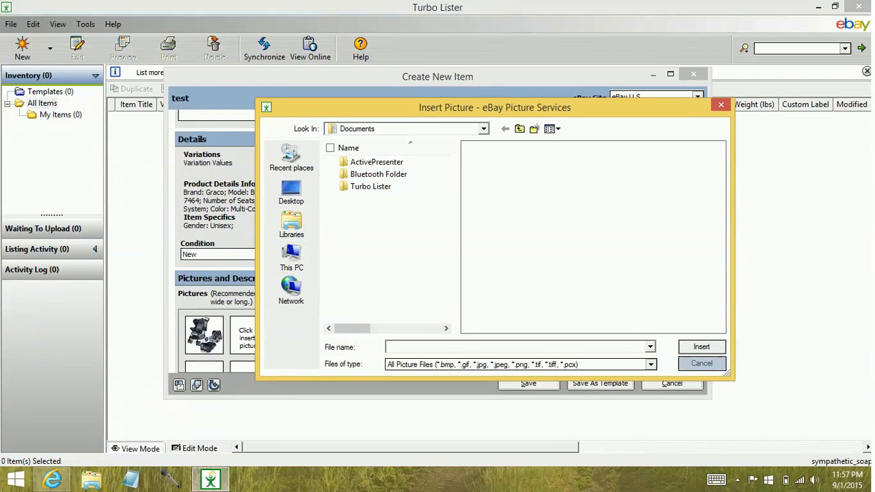
left_click(701, 363)
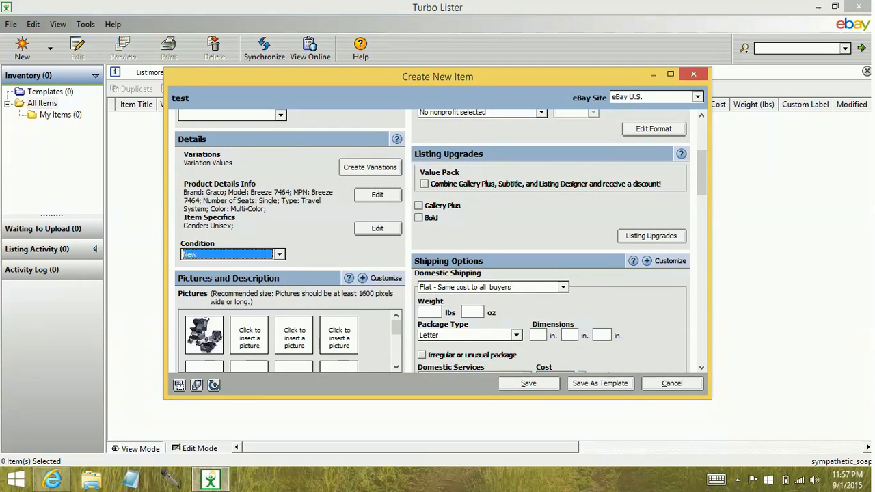
Switch the photo hosting to Self-hosted pictures and view the listing's picture URL fields.
left_click(386, 278)
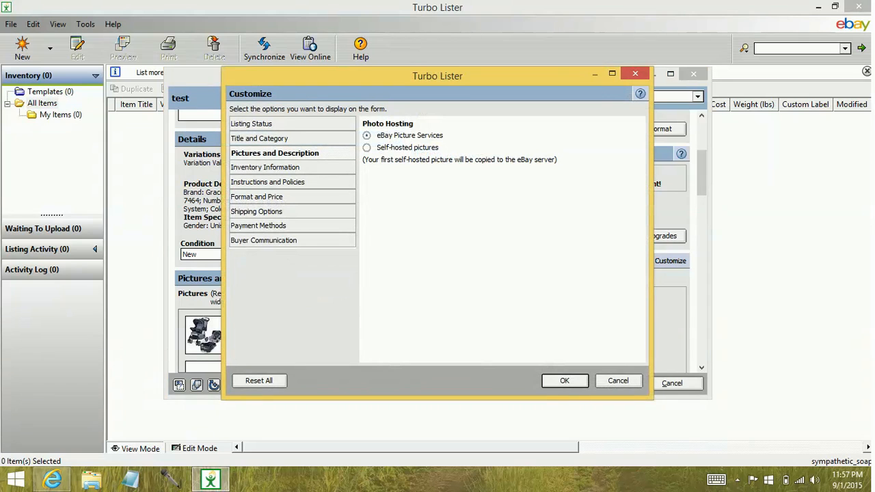
left_click(367, 147)
left_click(564, 380)
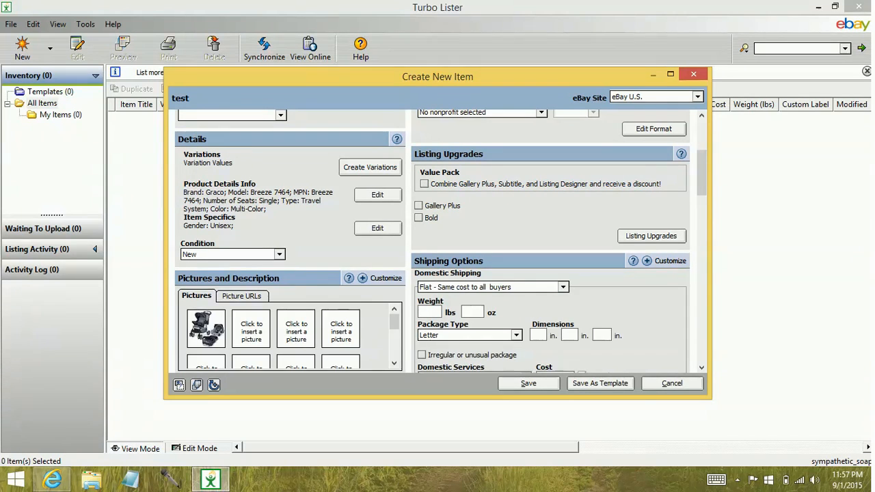
left_click(242, 296)
scroll(437, 241, "down", 5)
scroll(437, 241, "up", 8)
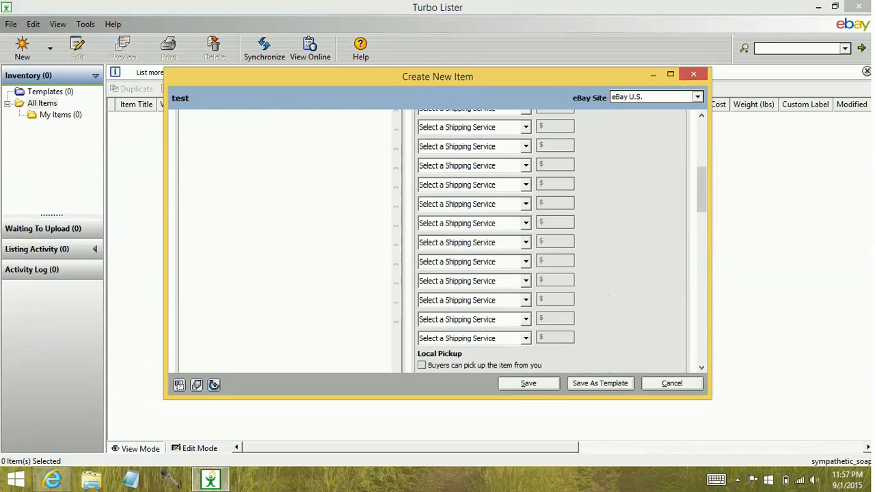
scroll(437, 241, "down", 6)
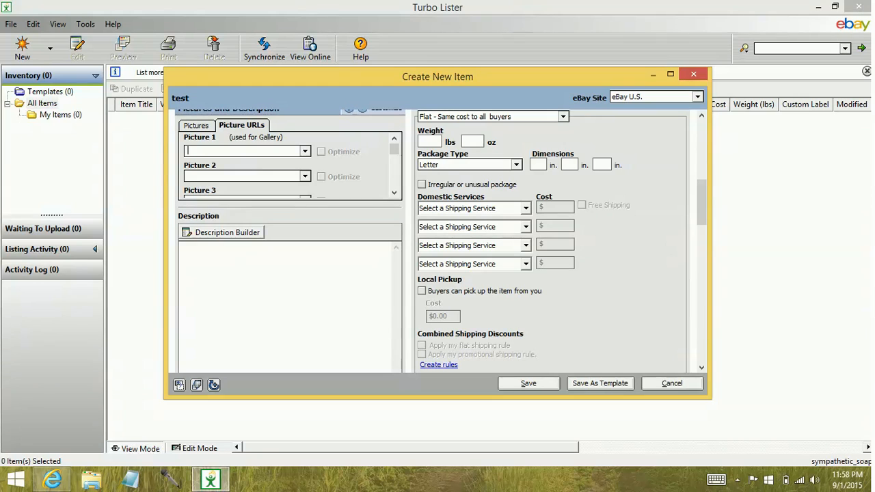
Set the photo hosting back to eBay Picture Services.
left_click_drag(702, 203, 702, 196)
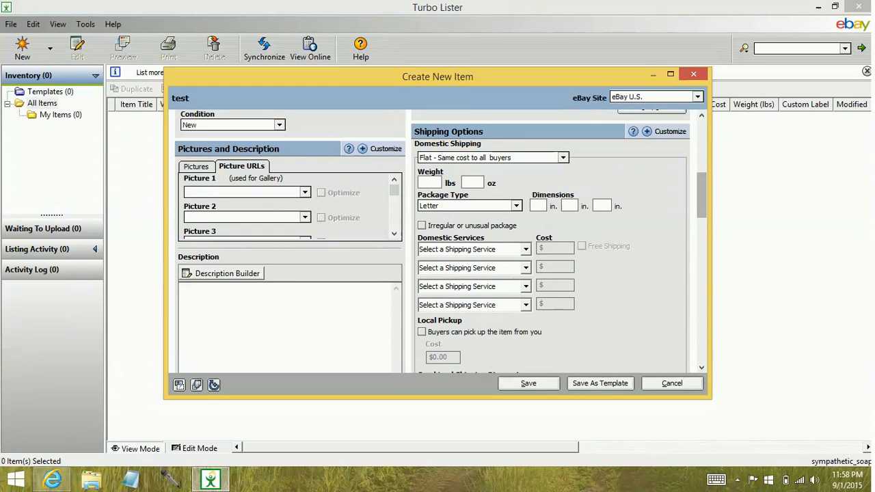
left_click(385, 149)
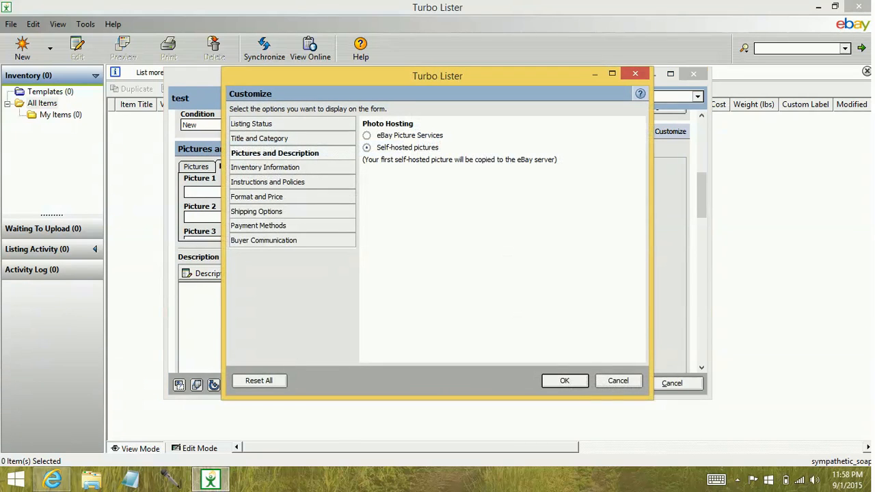
left_click(367, 135)
left_click(564, 380)
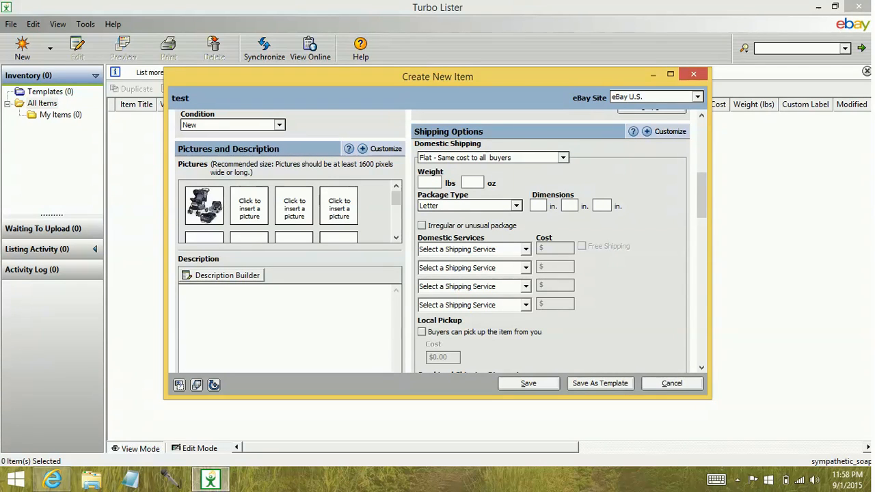
Enter the sample lines "do not type here.", "fgjskdklf" and "dfsnklsjkl" in the Description field, and clear them all again.
type("do not type here")
type(".")
key("Return")
key("Return")
type("fgjskdklf")
key("Return")
key("Return")
type("dfsnklsjkl")
key("Return")
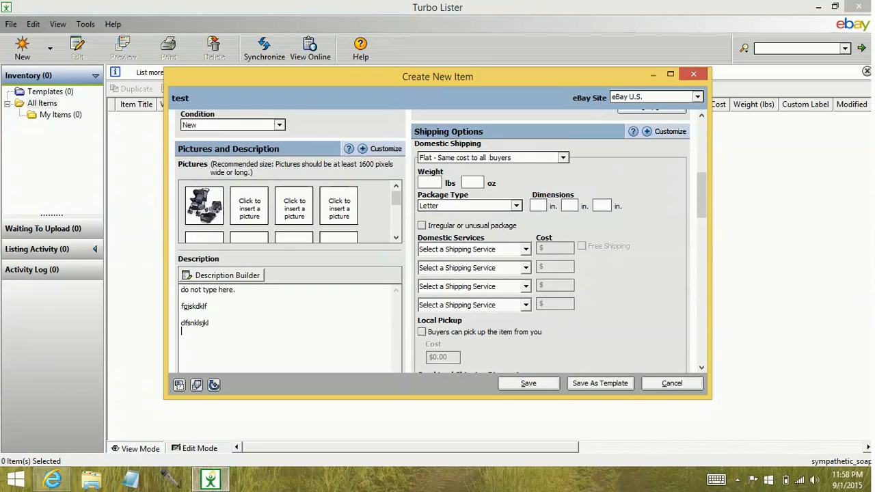
key("ctrl+a")
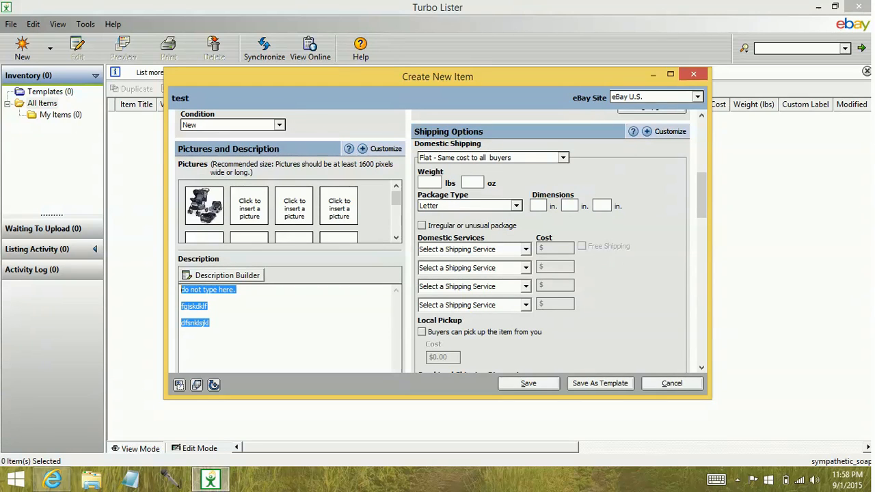
key("Delete")
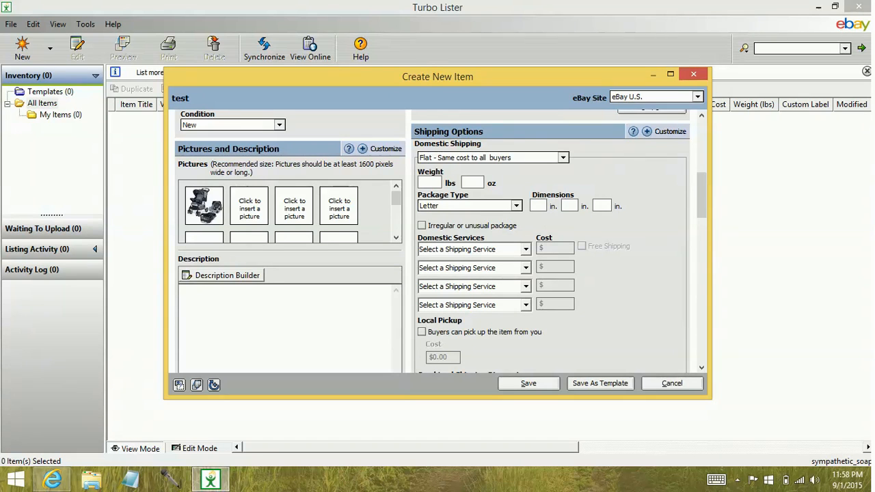
Enter "Typing stuff here." as the description in the Description Builder and change its font to Arial.
left_click(223, 276)
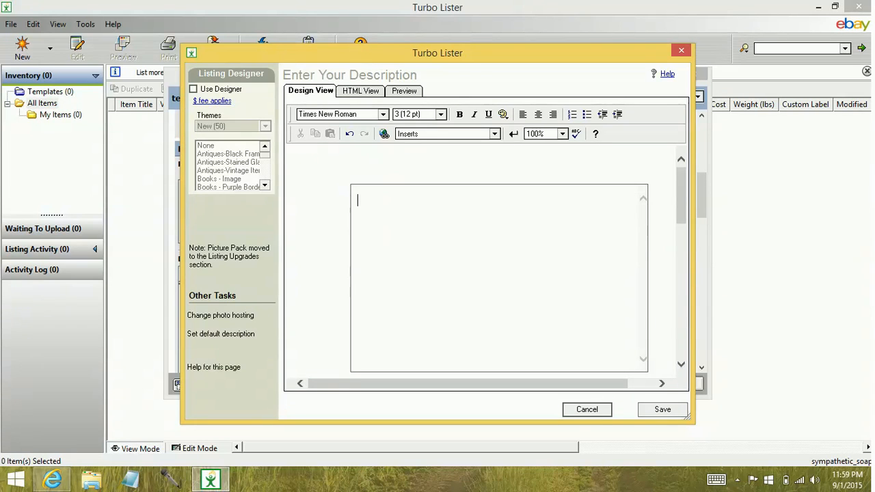
type("Typing stuff here.")
key("ctrl+a")
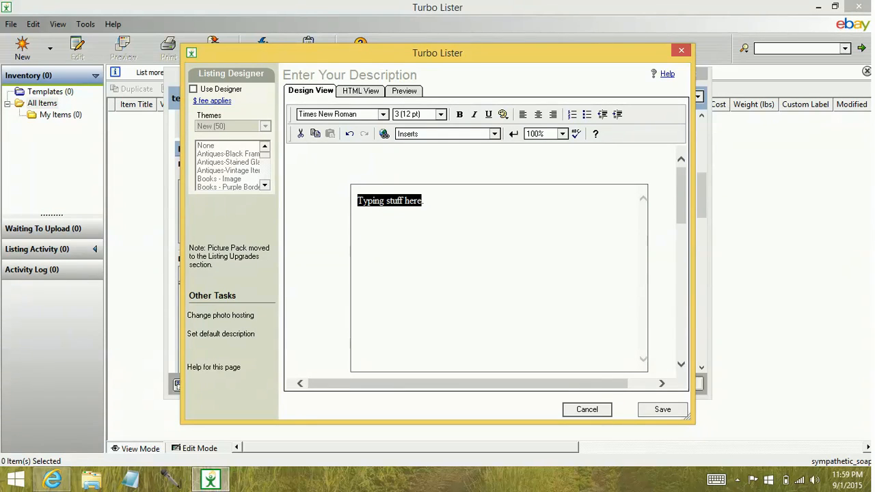
left_click(382, 114)
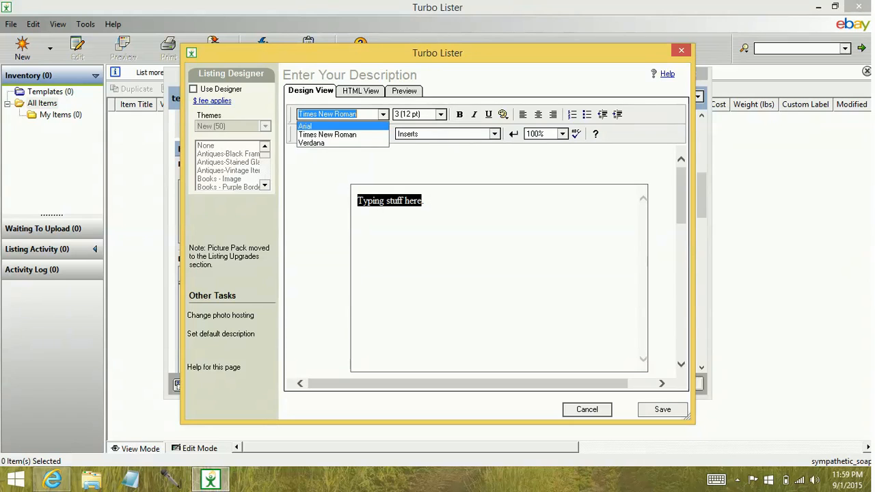
left_click(328, 126)
left_click(433, 201)
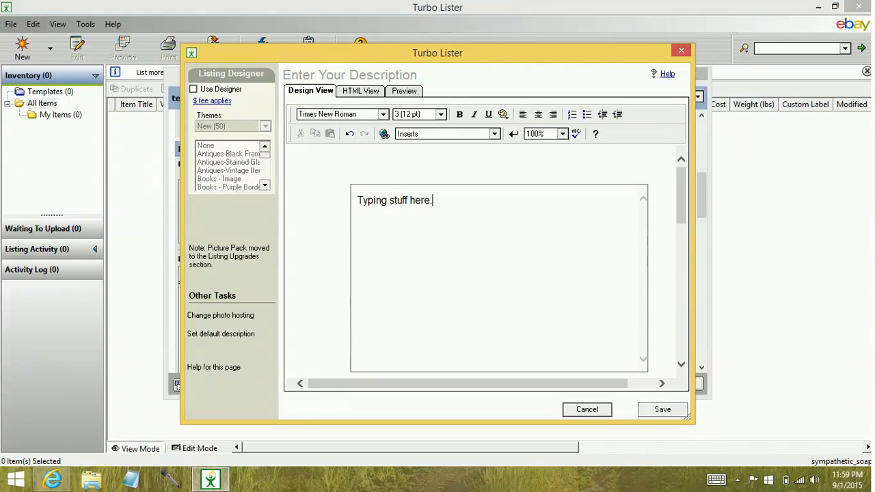
Color the whole description text red.
key("ctrl+a")
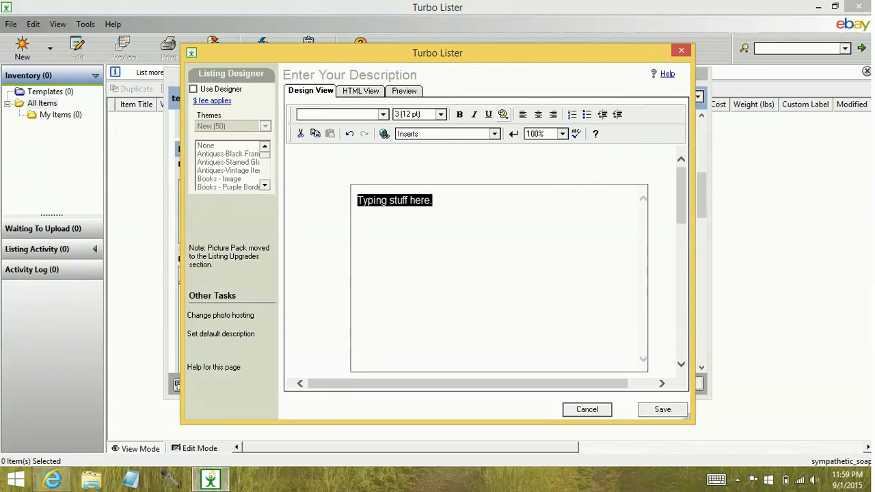
left_click(503, 114)
left_click(514, 160)
left_click(433, 200)
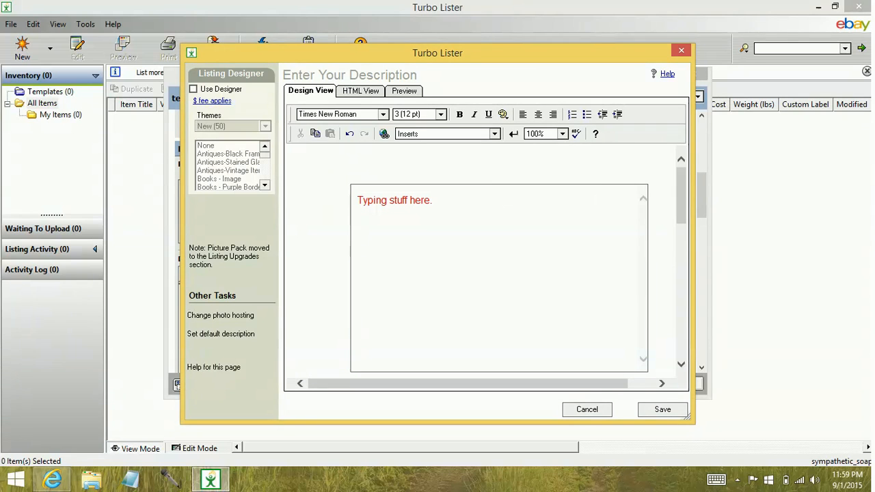
Examine the description's HTML code and its preview, and return to the design view.
left_click(360, 91)
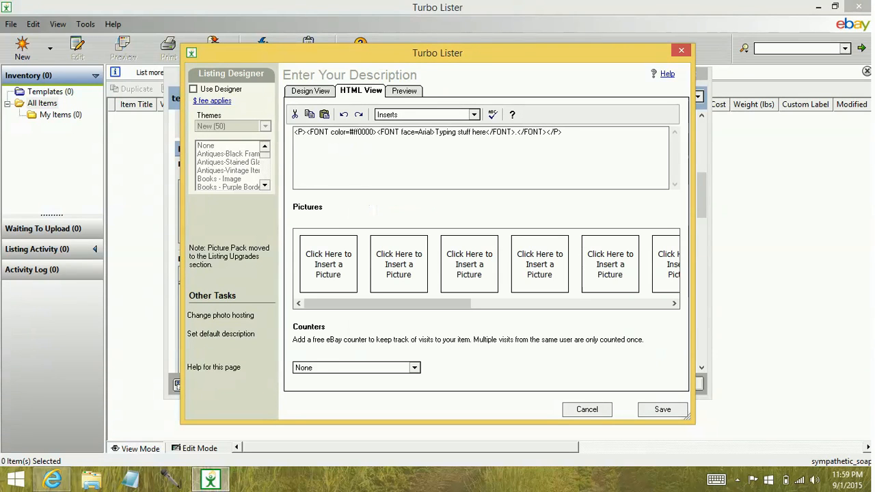
left_click(311, 91)
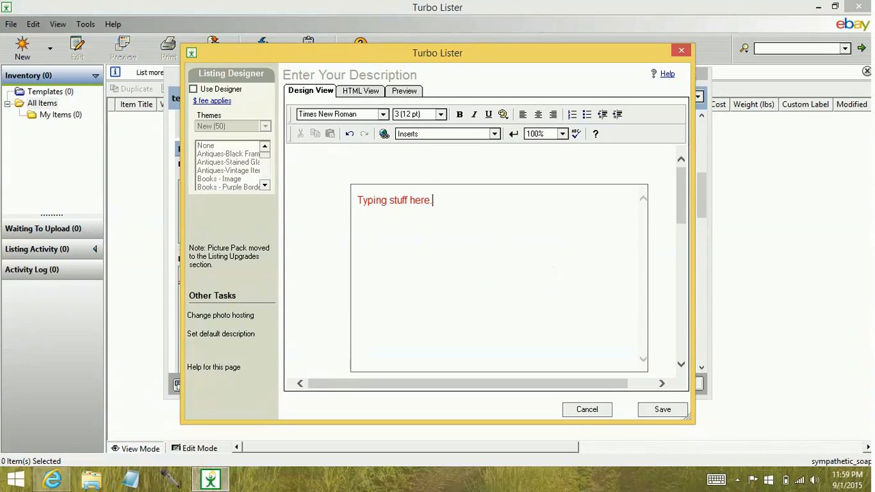
left_click(361, 90)
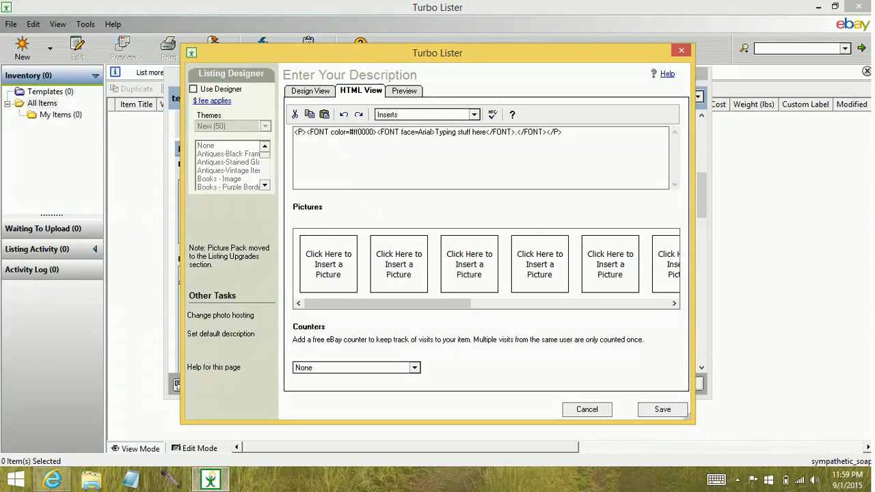
left_click(404, 91)
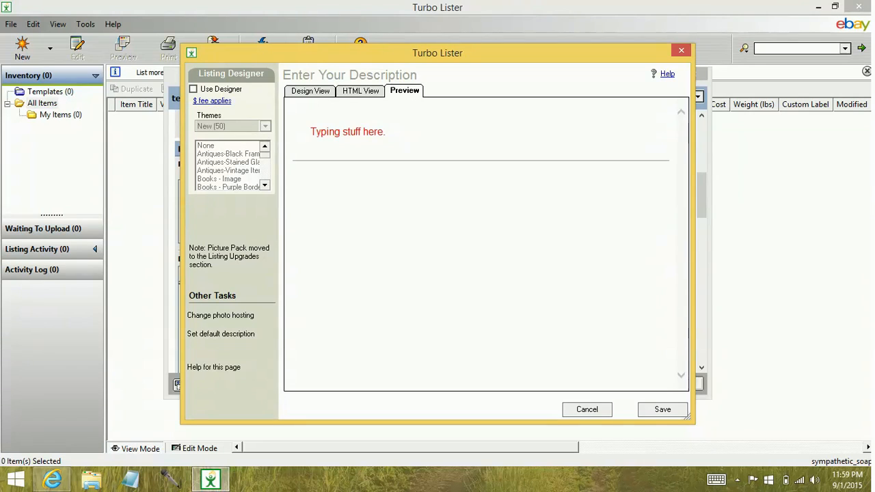
left_click(310, 91)
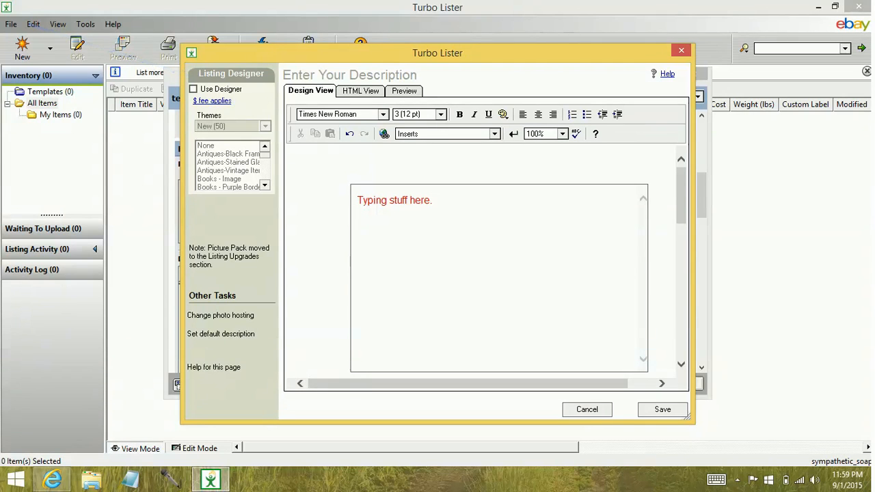
Examine the inserts offered for the description, and the picture and counter areas below the text.
left_click(495, 134)
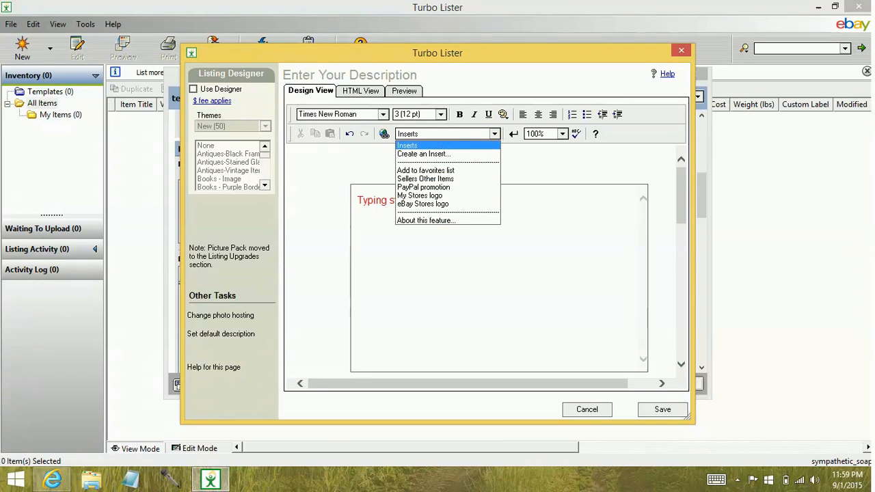
left_click(494, 134)
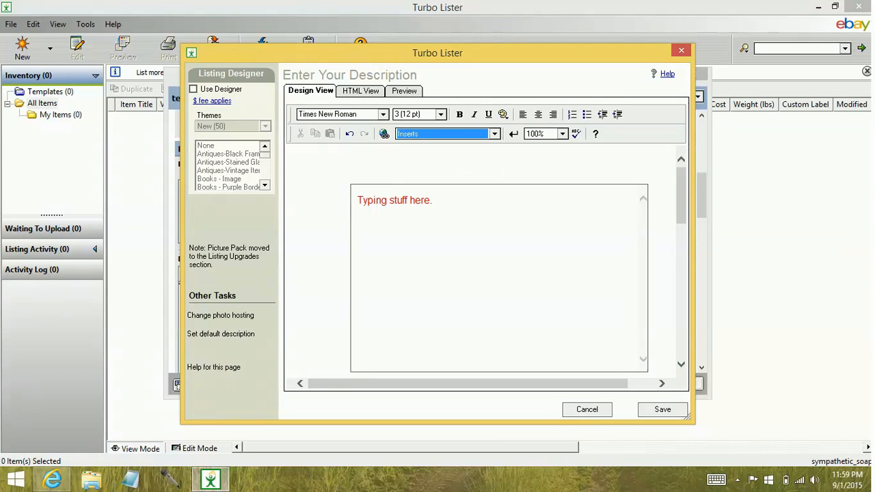
left_click_drag(681, 196, 680, 330)
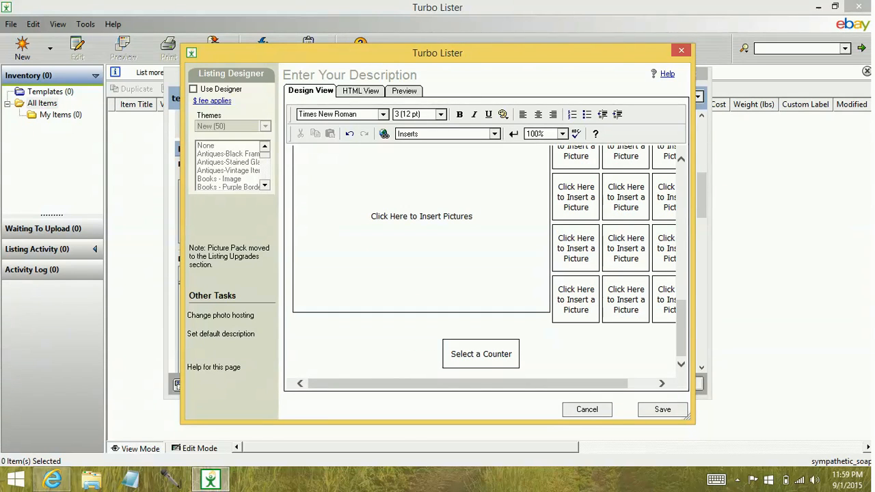
Save the description from the Description Builder and examine its HTML code in the item form.
left_click(662, 409)
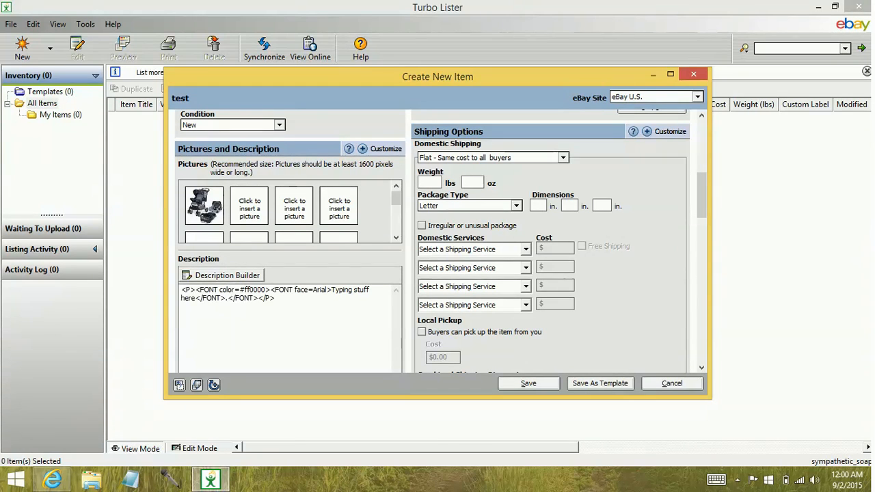
left_click_drag(276, 299, 181, 290)
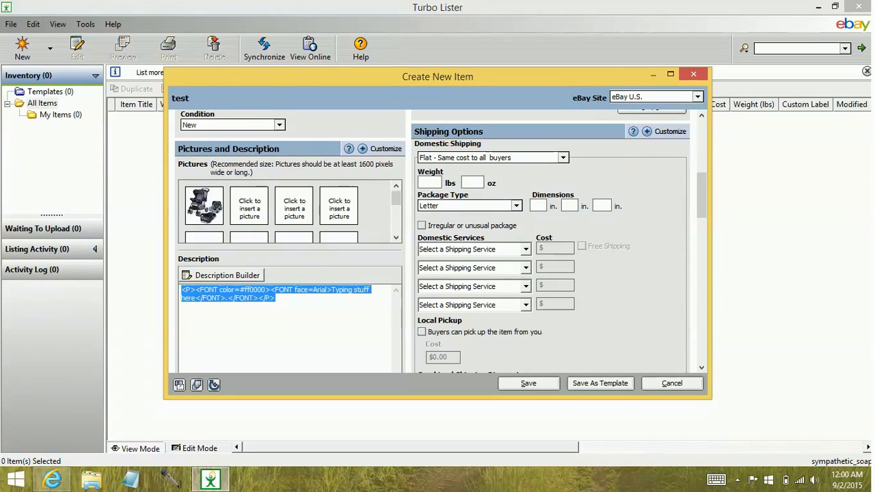
left_click(275, 298)
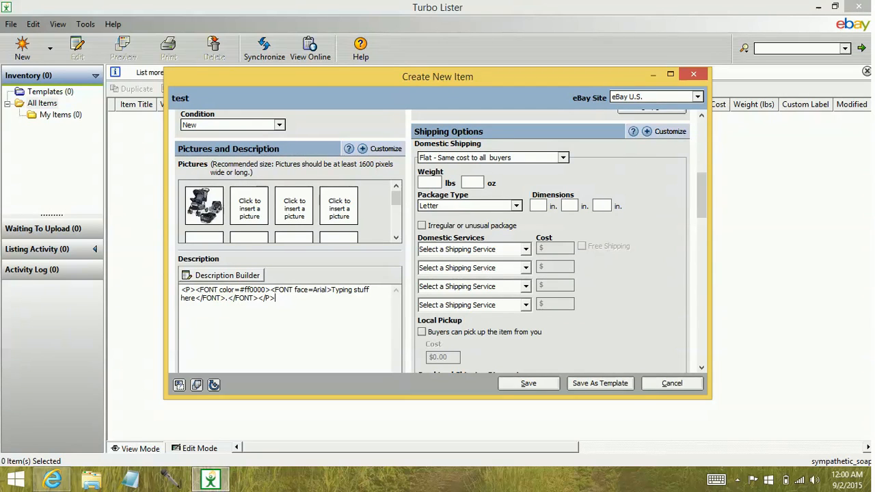
Enter "SKUGoesHere" as the item's custom label in the inventory information.
scroll(701, 199, "down", 6)
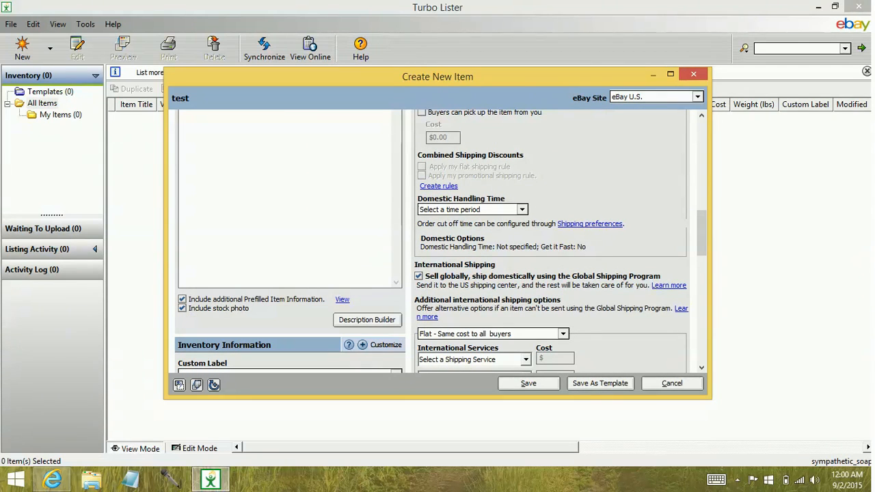
scroll(701, 233, "down", 3)
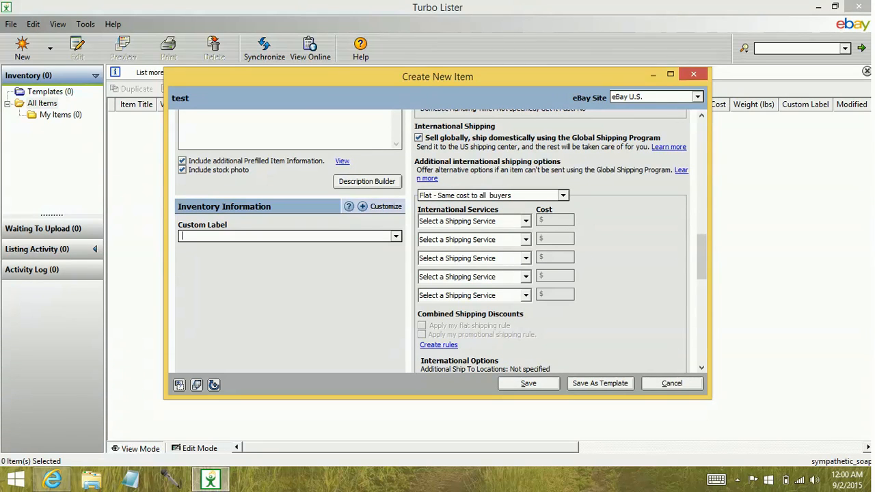
type("SKUGoesHere")
Try the Gallery Plus listing upgrade and turn it back off.
scroll(438, 239, "up", 3)
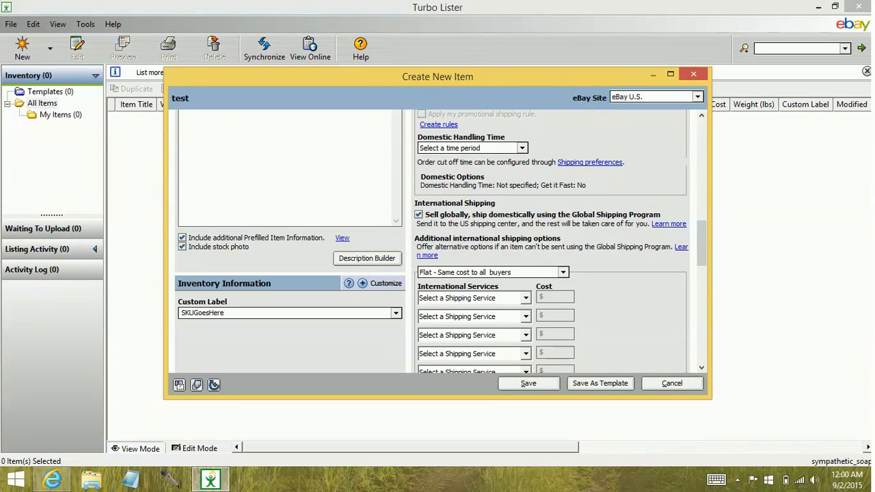
scroll(437, 239, "up", 1)
scroll(437, 239, "up", 10)
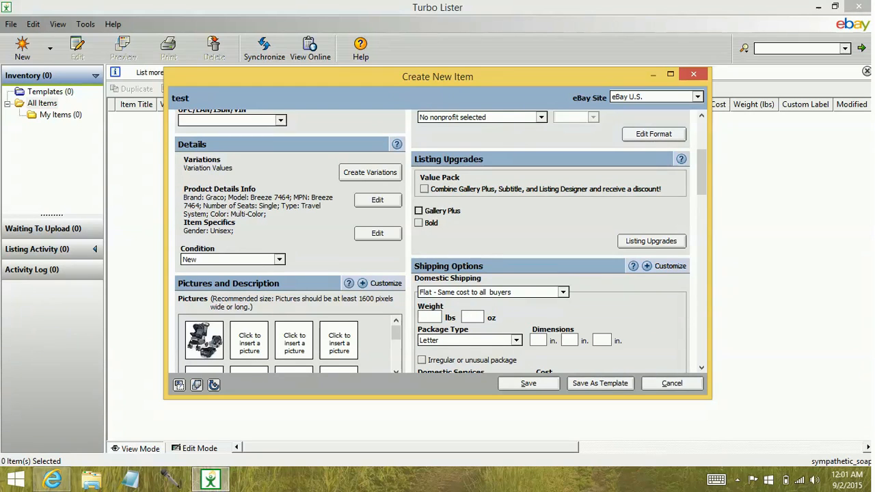
left_click(419, 211)
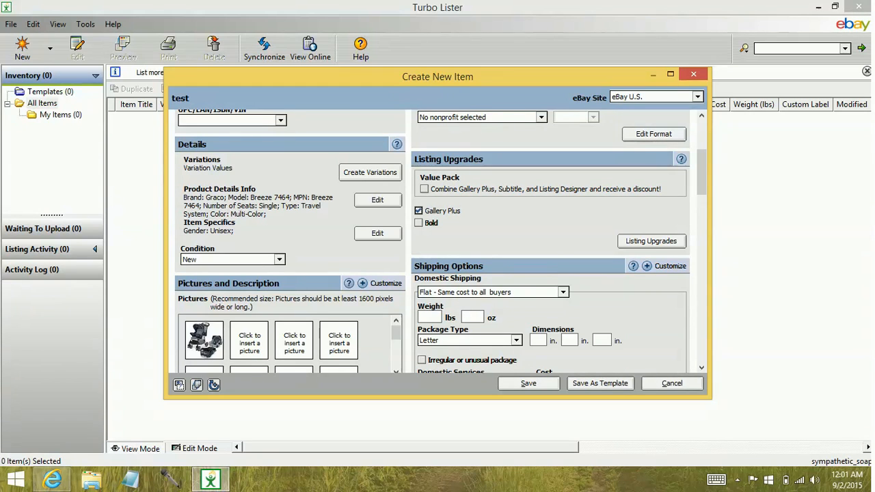
left_click(419, 211)
Choose flat domestic shipping with the same cost to all buyers and set the package type to Package.
scroll(437, 240, "down", 4)
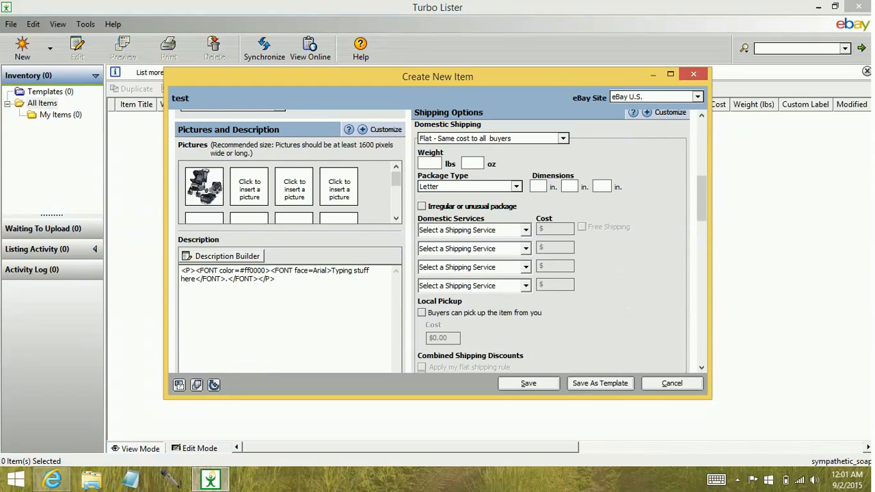
scroll(437, 239, "up", 2)
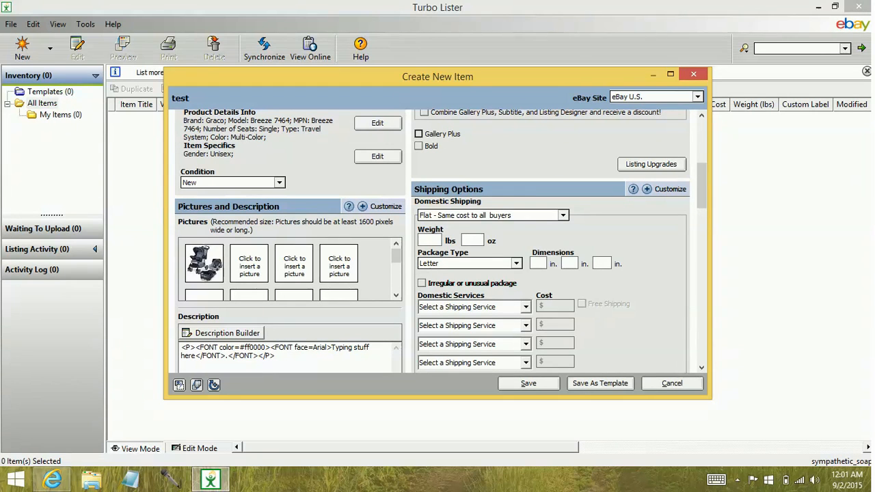
left_click(562, 215)
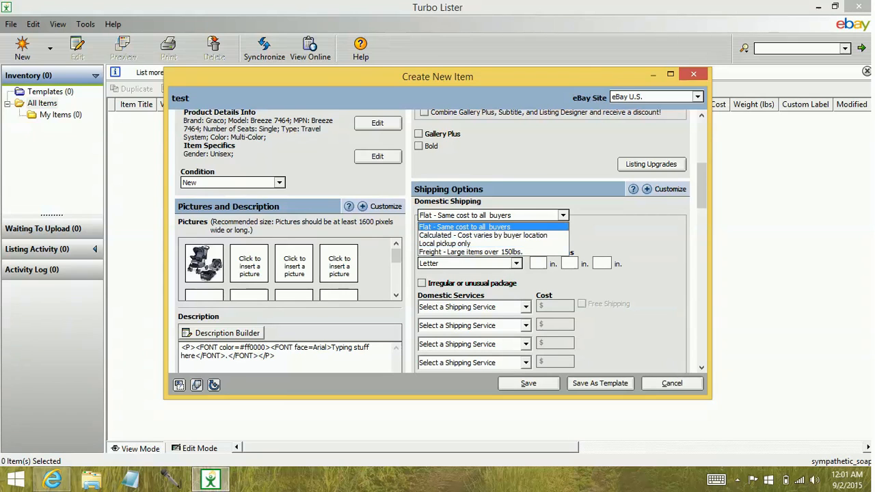
left_click(465, 227)
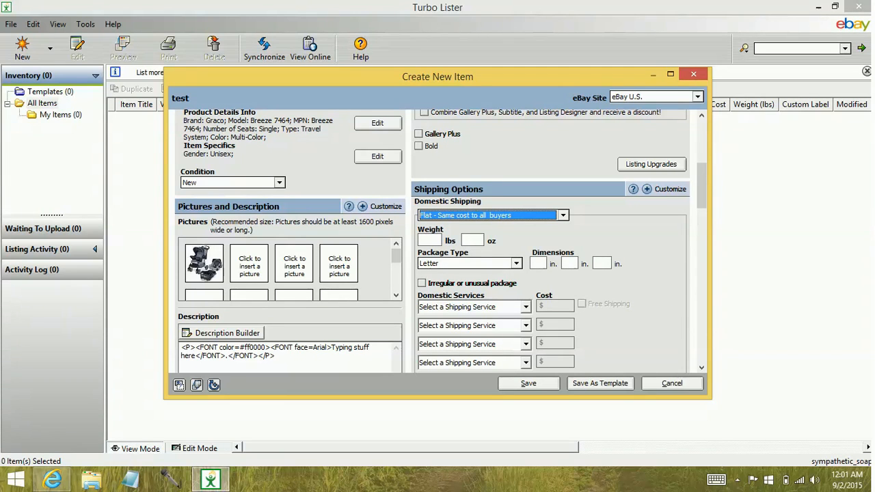
left_click(515, 263)
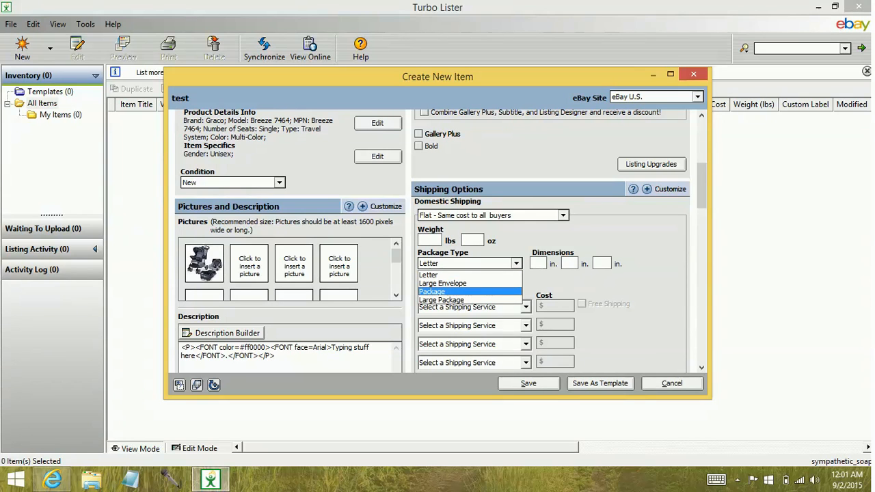
key("Return")
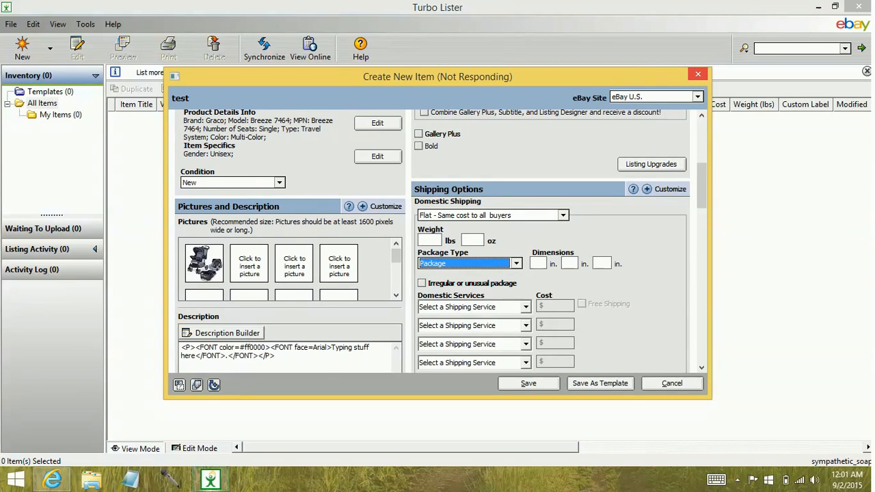
Set the package weight to 20 lbs 0 oz.
left_click(429, 239)
type("20")
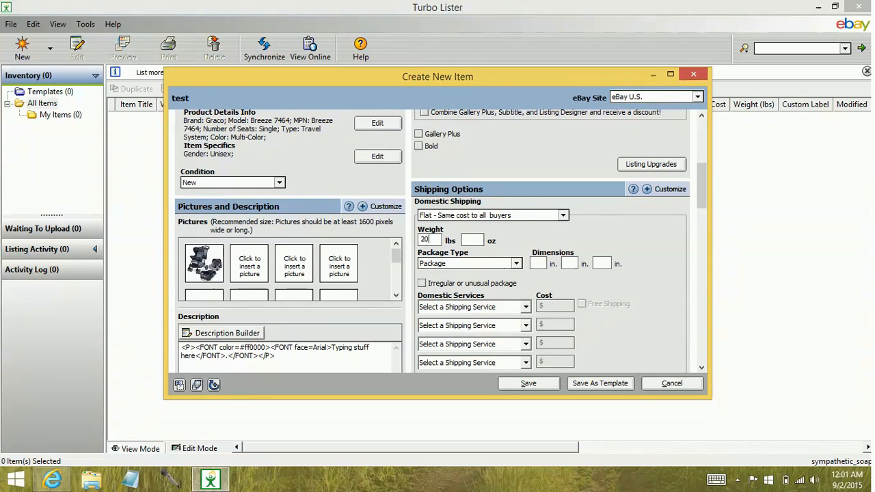
key("Tab")
type("0")
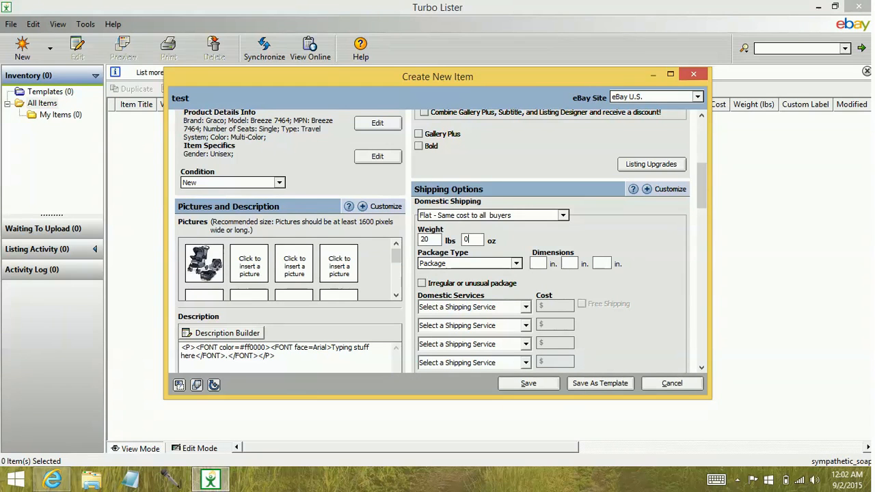
Offer UPS Ground (1 to 6 business days) as the first domestic shipping service at a cost of $5.00.
scroll(437, 240, "down", 2)
scroll(438, 239, "down", 1)
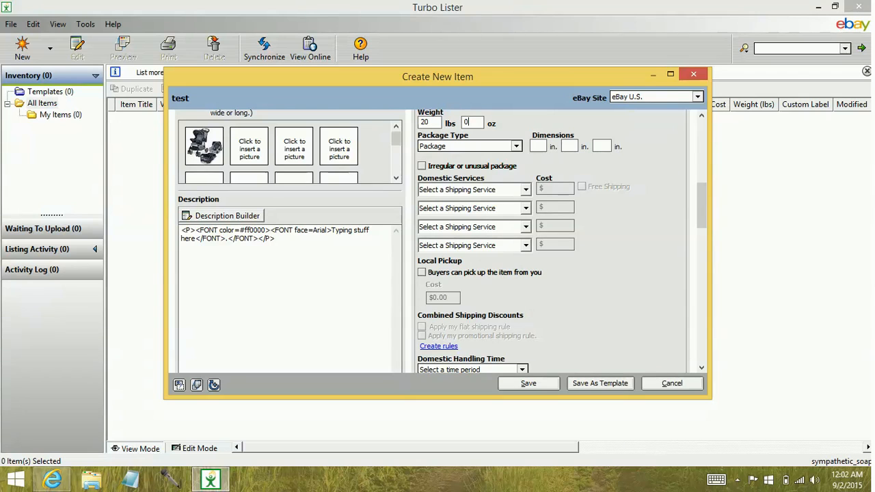
left_click(525, 190)
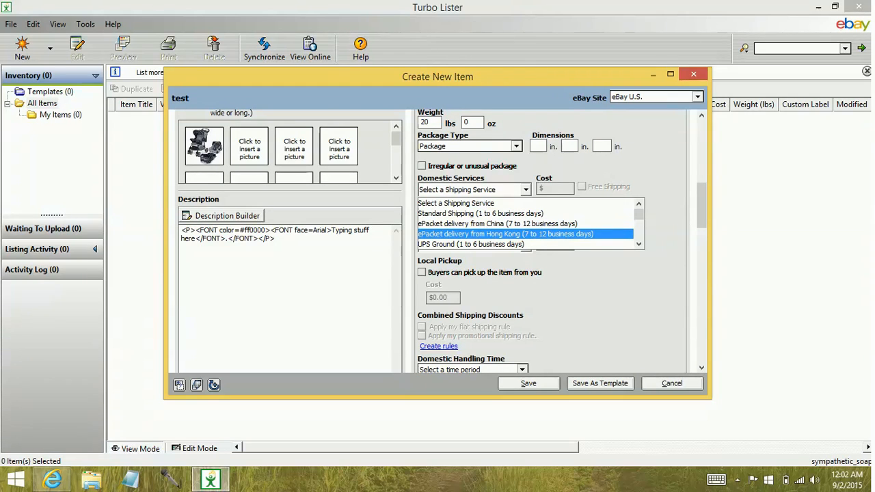
key("Up")
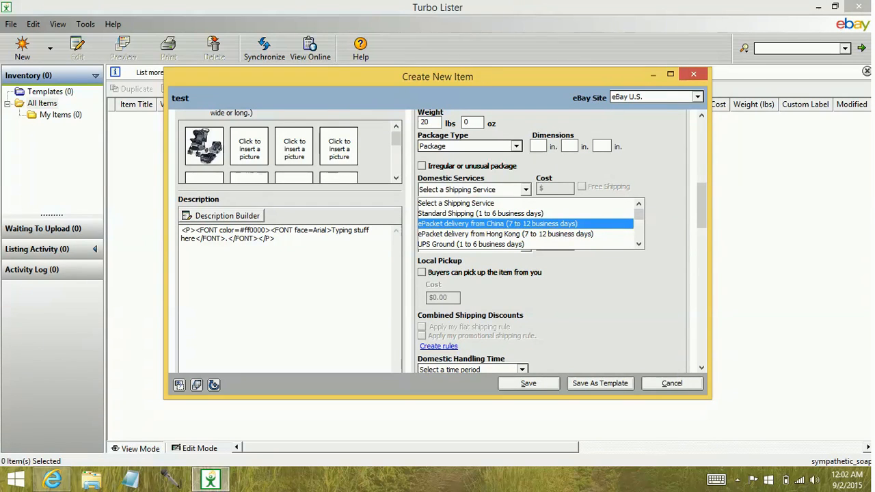
scroll(524, 223, "down", 1)
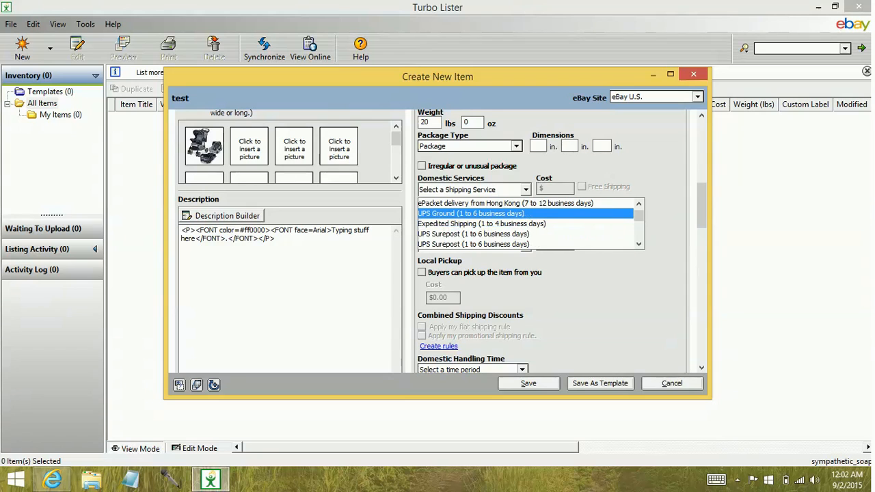
left_click(470, 213)
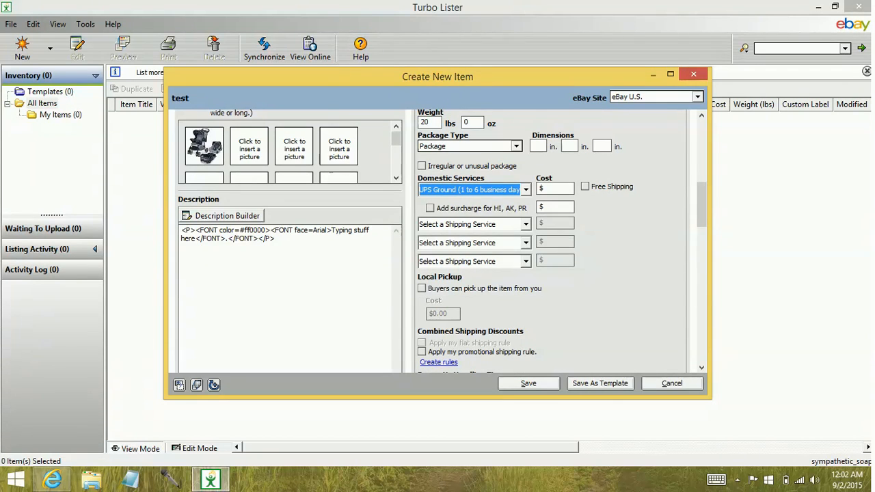
left_click(554, 188)
type("5.00")
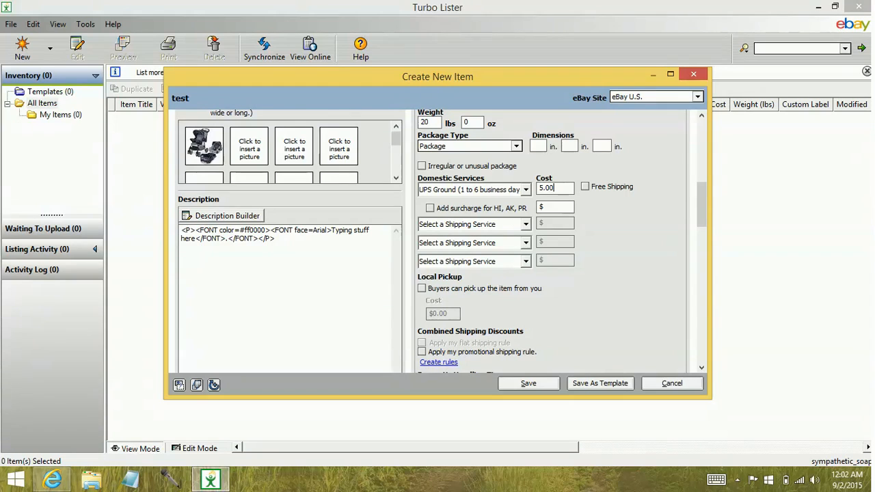
Add One-day Shipping (1 business day) as the second domestic service at a cost of $20.00.
left_click(526, 224)
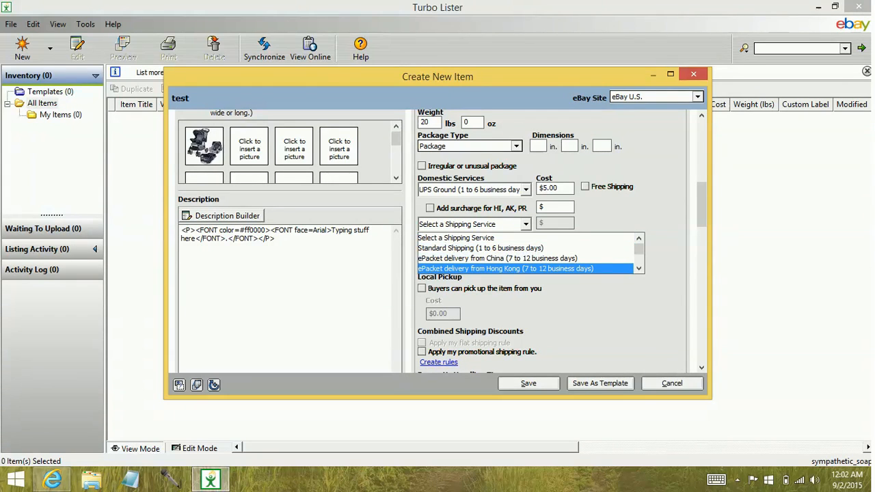
left_click_drag(638, 249, 638, 257)
scroll(587, 268, "up", 1)
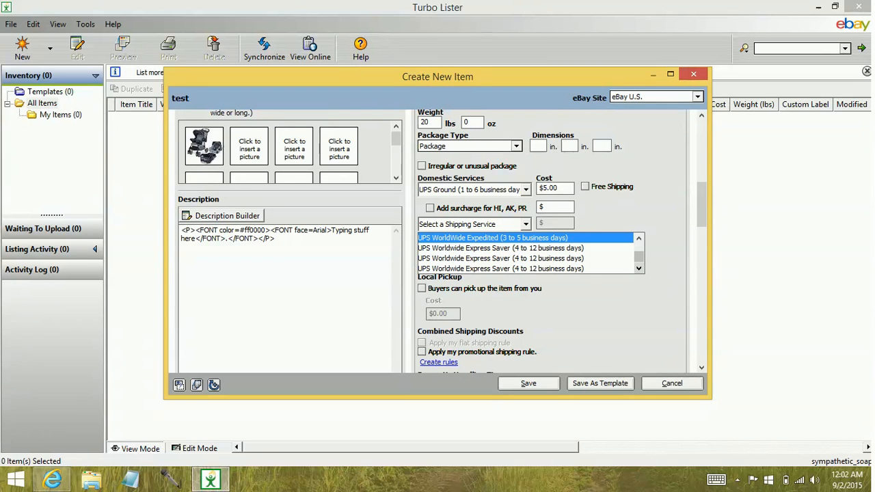
scroll(526, 239, "up", 2)
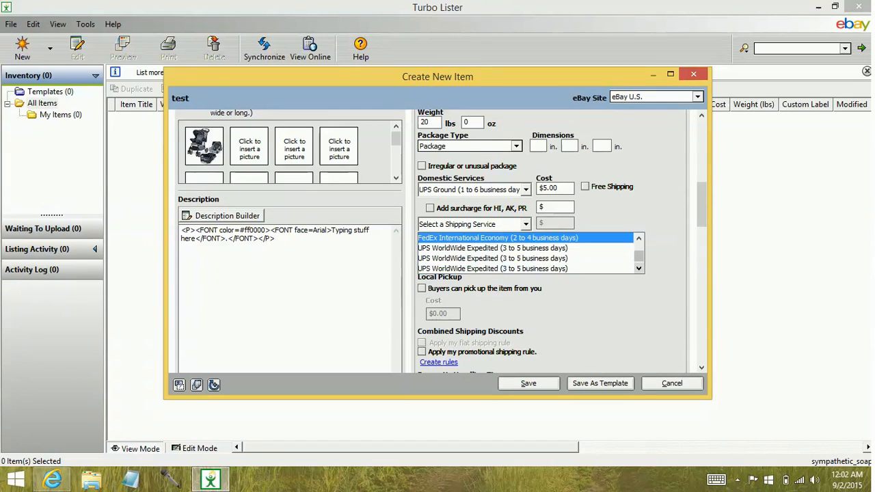
scroll(529, 252, "up", 3)
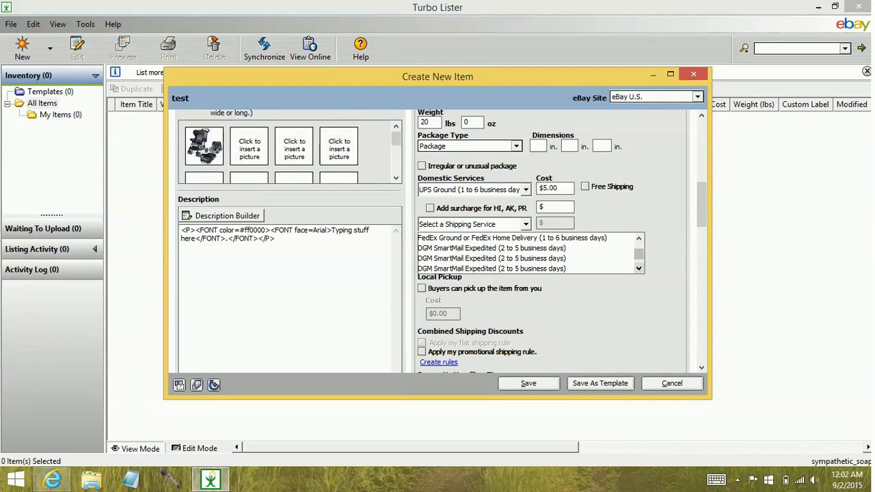
scroll(530, 253, "up", 1)
scroll(530, 253, "up", 1)
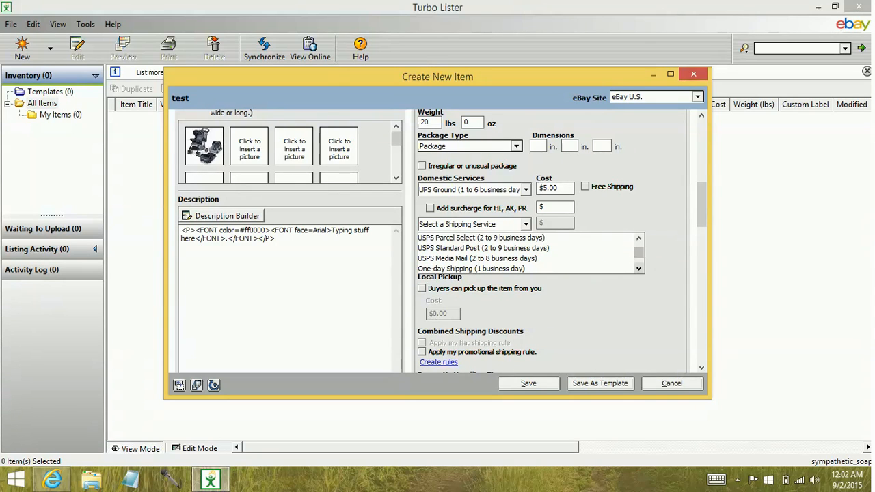
left_click(478, 268)
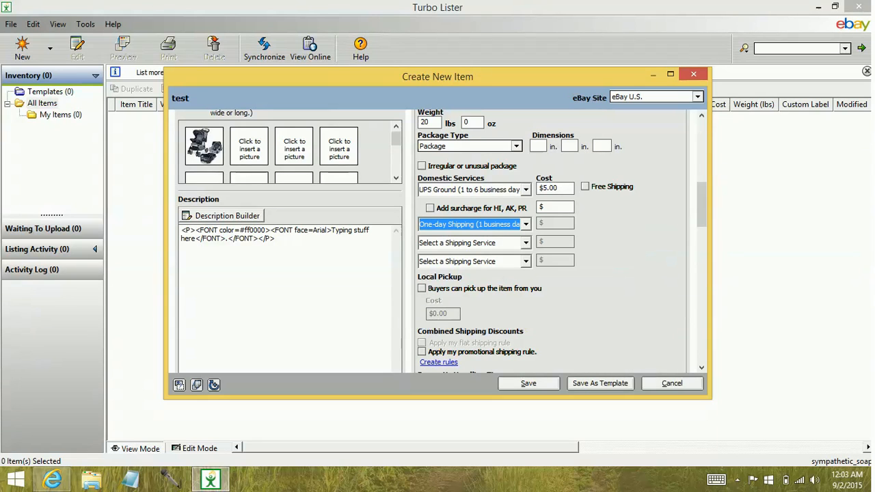
left_click(554, 223)
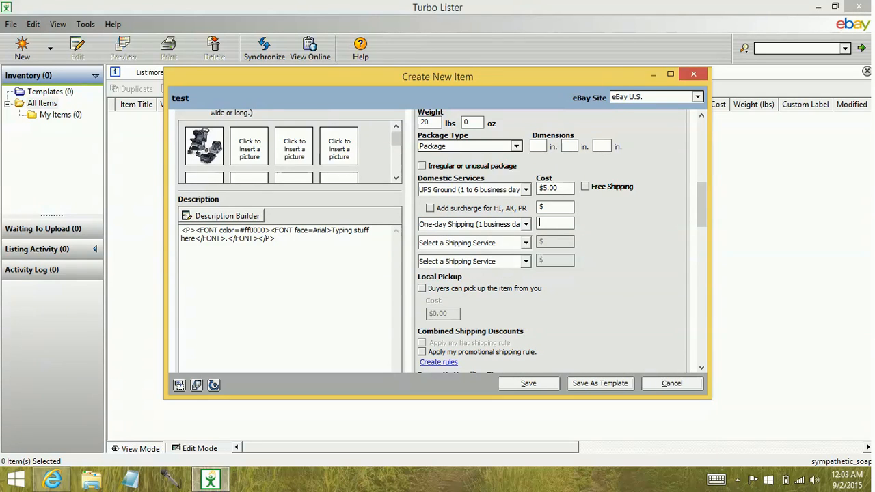
type("20.00")
Set the domestic handling time to 1 business day.
scroll(437, 240, "down", 5)
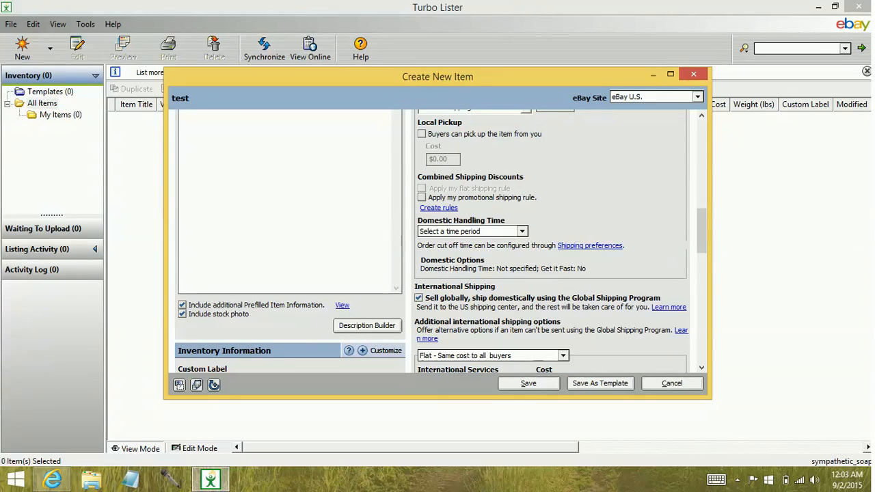
left_click(522, 232)
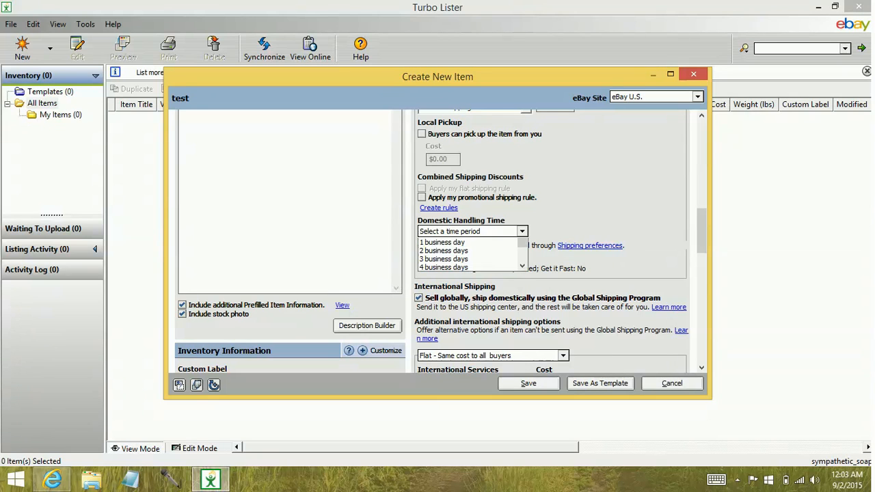
key("Down")
key("Down")
key("Return")
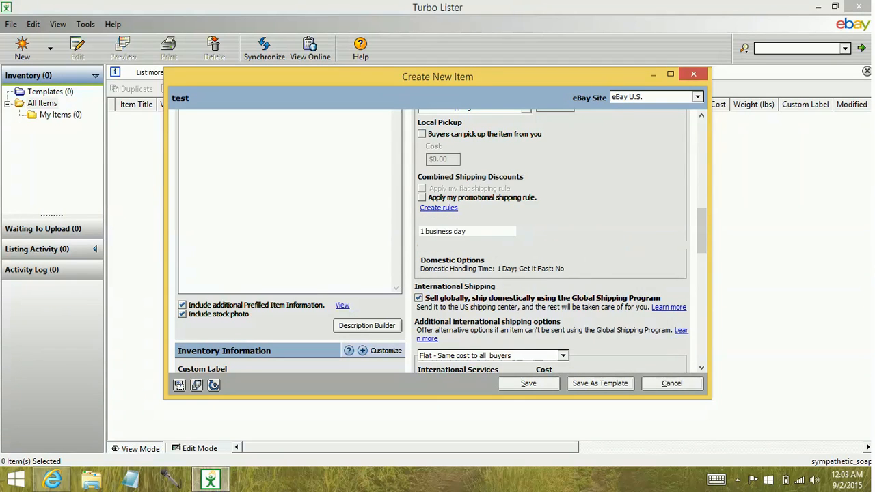
Choose USPS Priority Mail International as the first international shipping service, keeping Custom Locations as its destination.
scroll(437, 240, "down", 5)
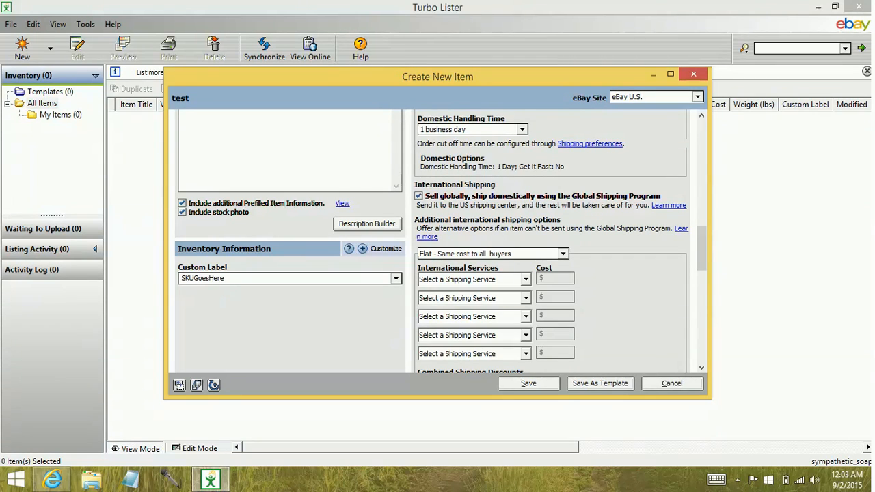
left_click(526, 279)
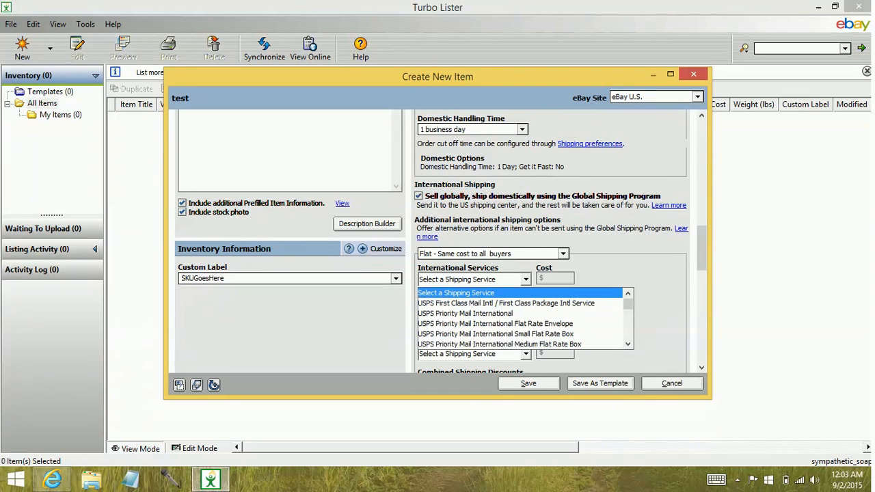
key("Down")
key("Down")
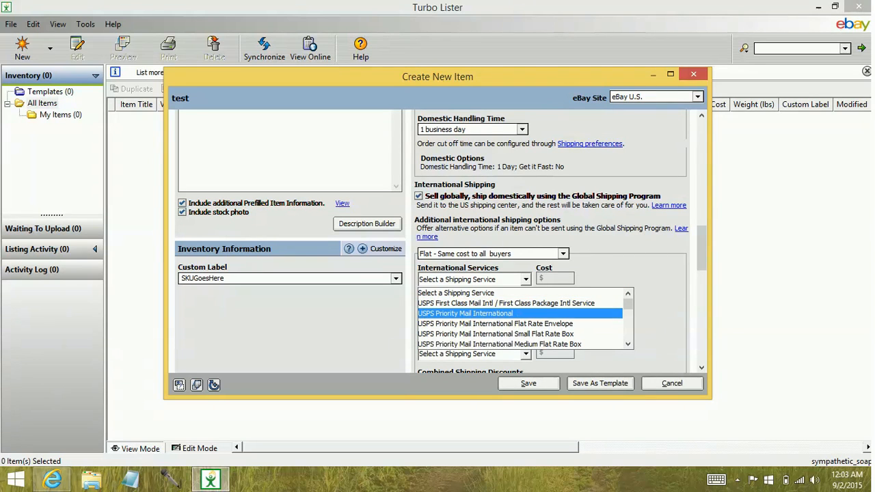
key("Return")
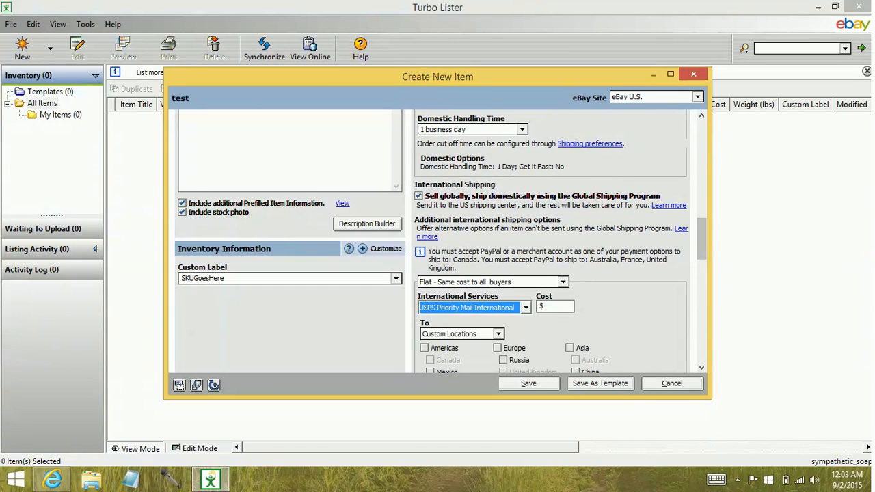
left_click_drag(702, 239, 702, 258)
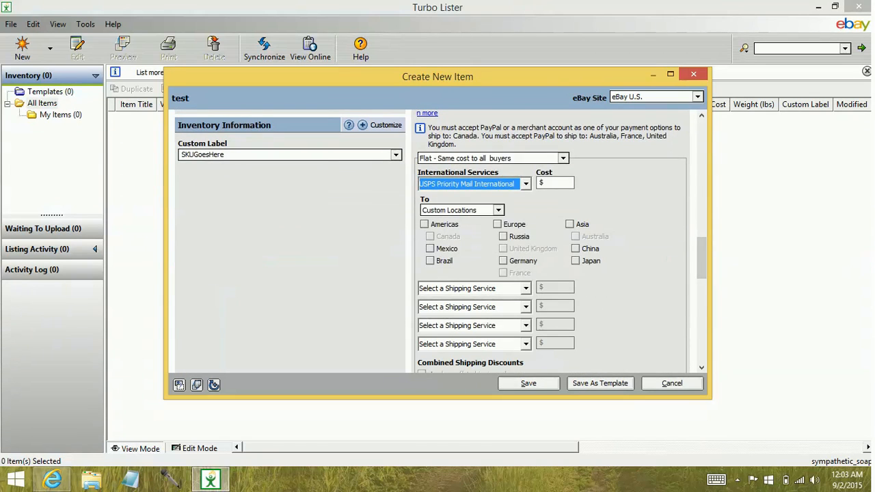
left_click(498, 210)
left_click(454, 220)
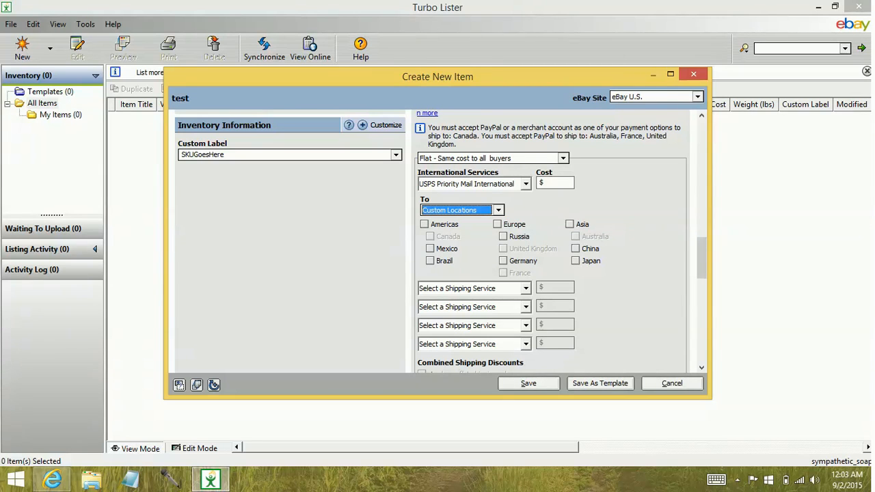
Clear the first international shipping service so that none is selected.
left_click(525, 184)
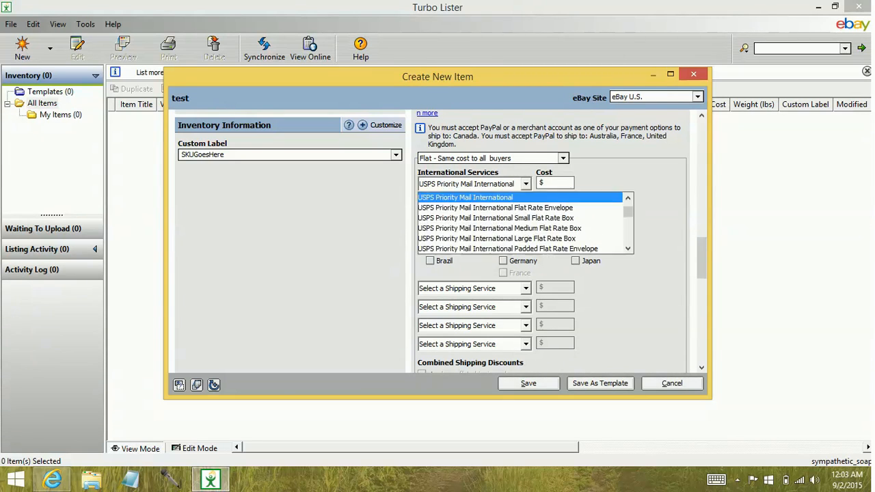
scroll(523, 215, "up", 1)
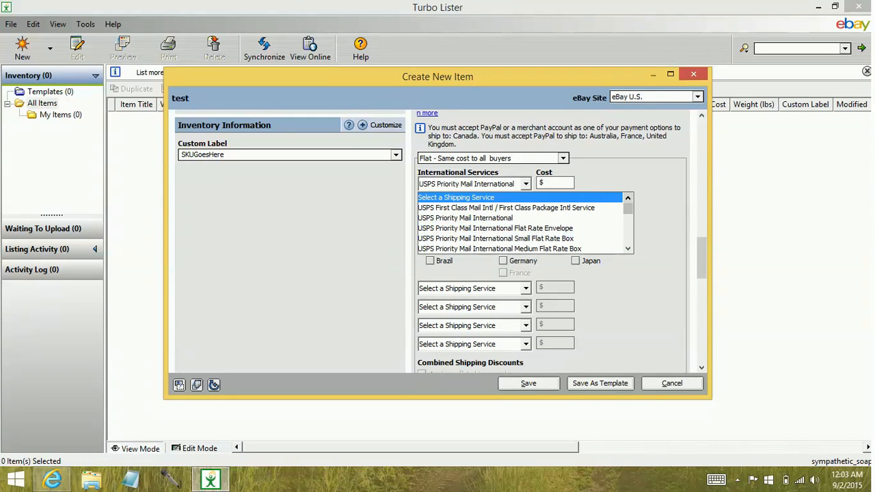
left_click(471, 197)
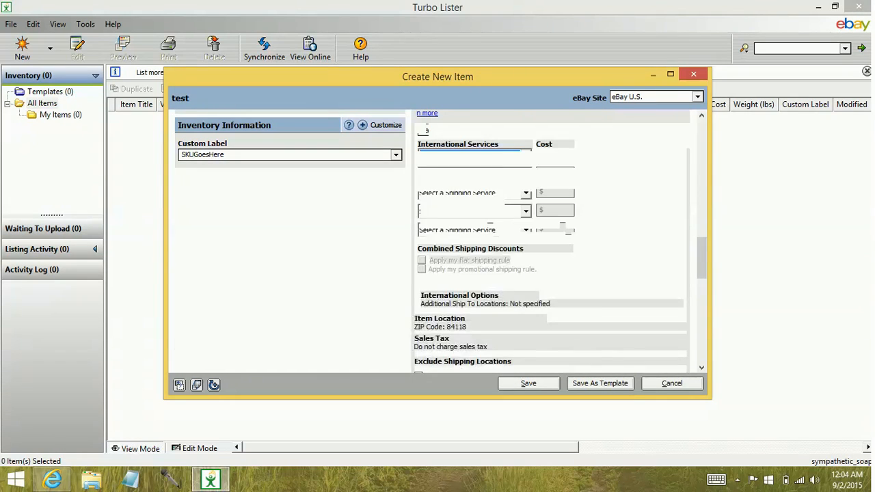
Review the domestic shipping, sales tax and item location settings in the full shipping options, then close them without changes.
left_click_drag(701, 271, 702, 295)
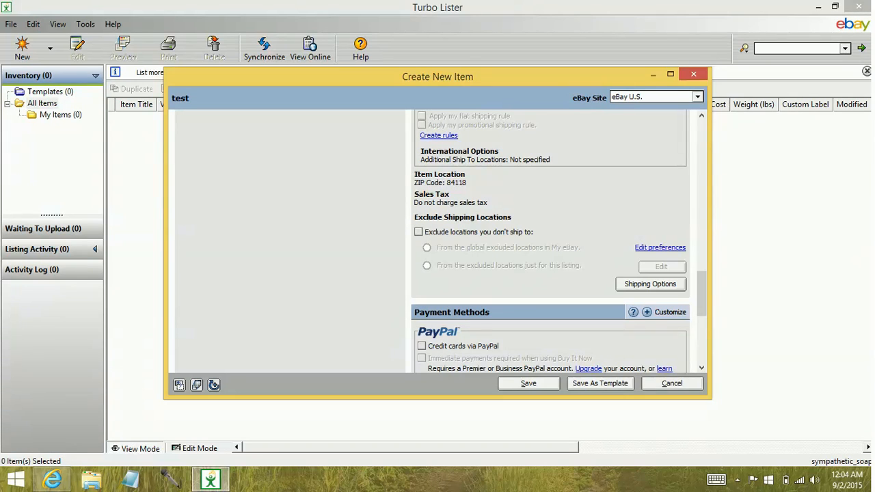
left_click(650, 285)
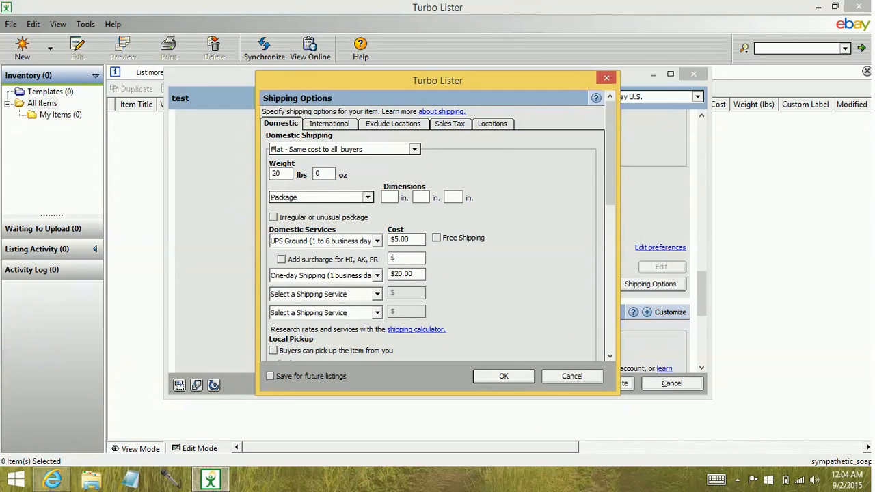
scroll(609, 158, "down", 1)
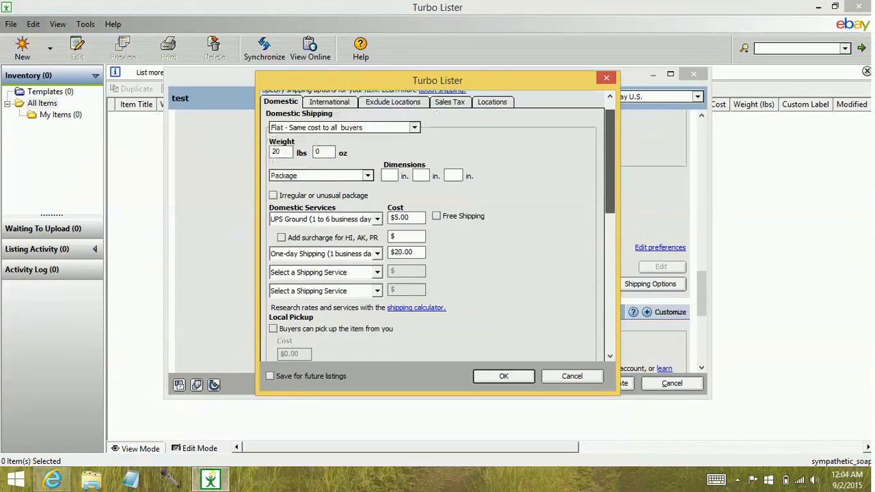
scroll(609, 157, "down", 8)
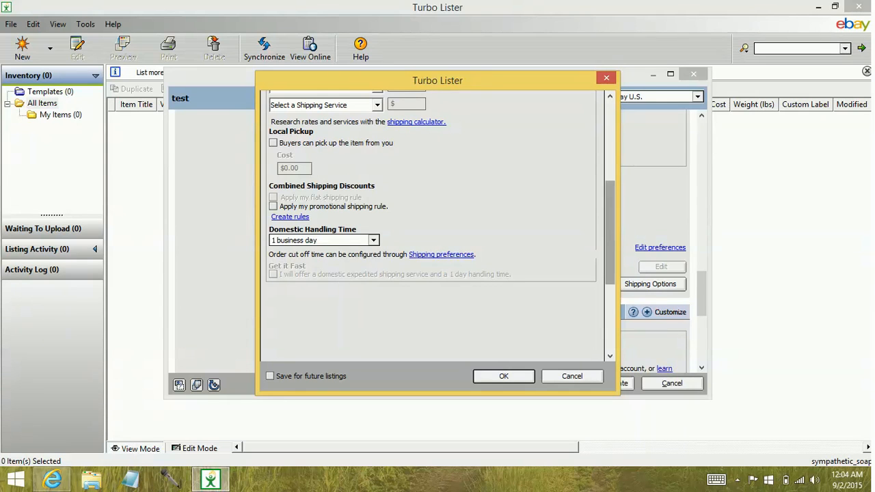
scroll(609, 205, "up", 5)
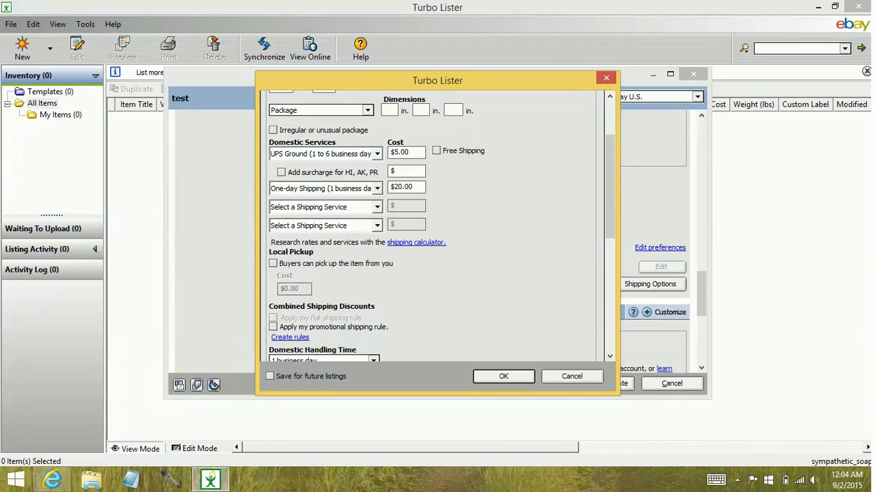
scroll(437, 226, "down", 8)
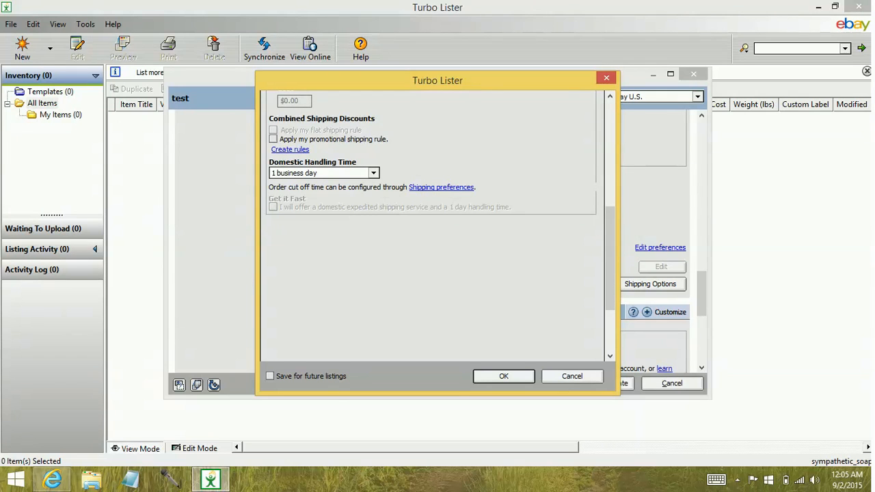
scroll(438, 226, "up", 8)
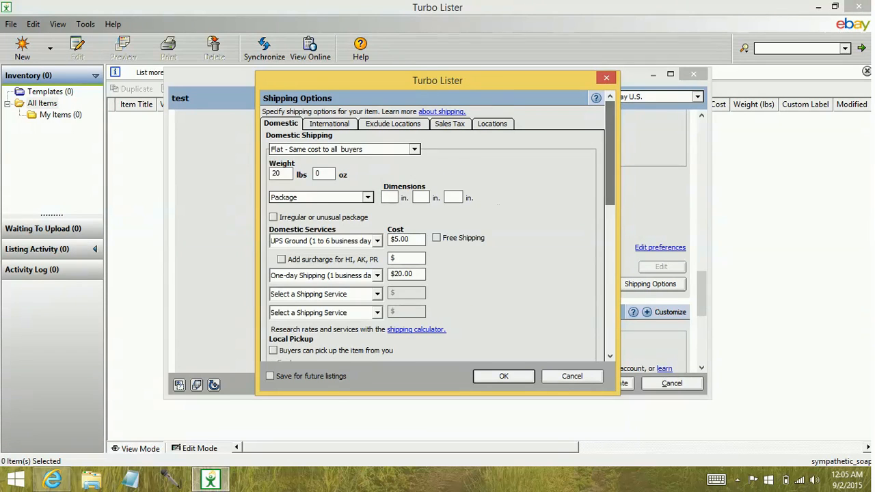
left_click(450, 123)
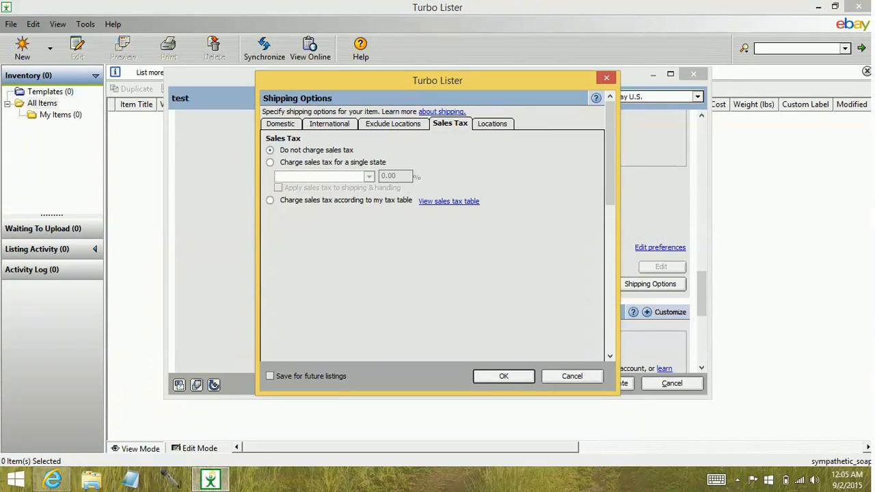
left_click(492, 124)
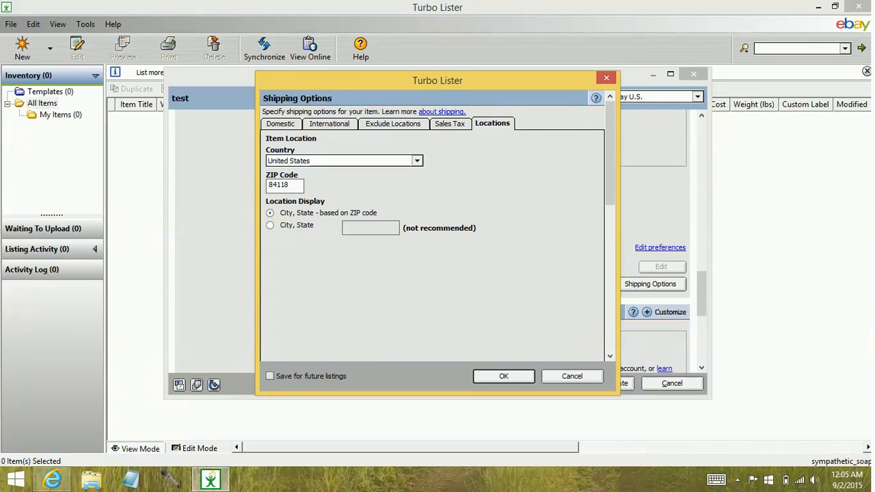
left_click(572, 377)
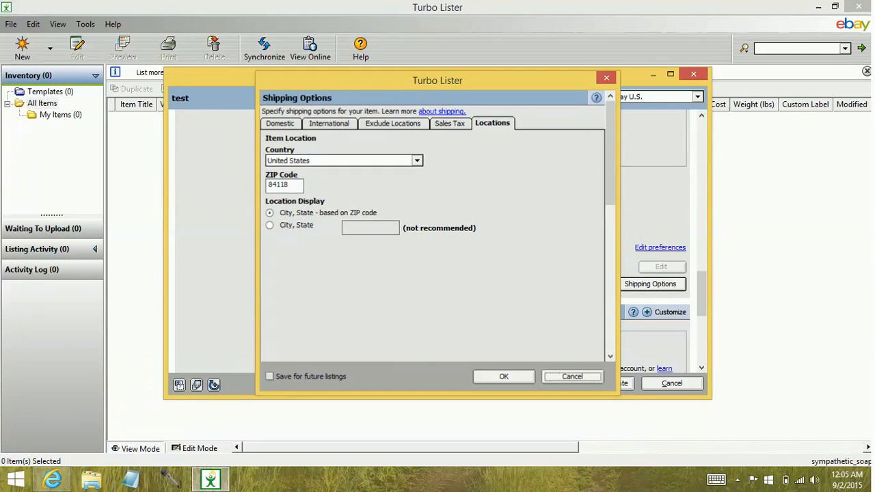
Accept credit cards via PayPal and set the return policy to No Returns accepted.
scroll(557, 243, "down", 5)
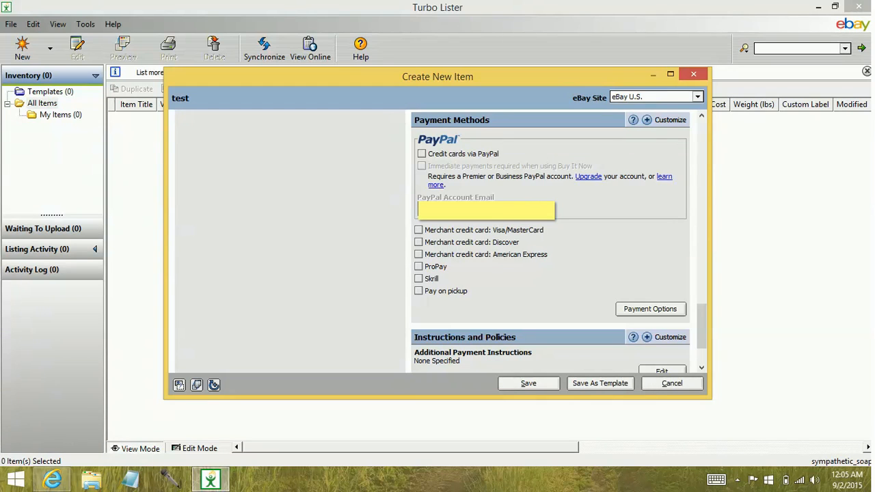
left_click(421, 153)
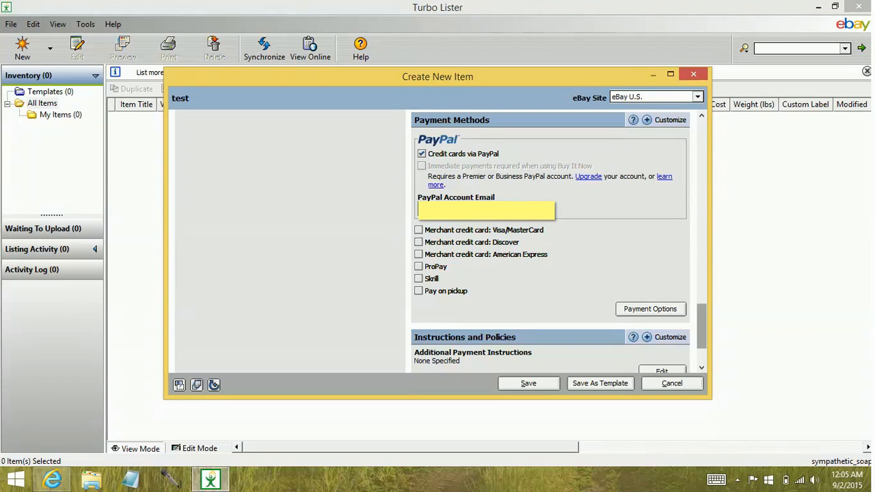
left_click_drag(701, 326, 701, 341)
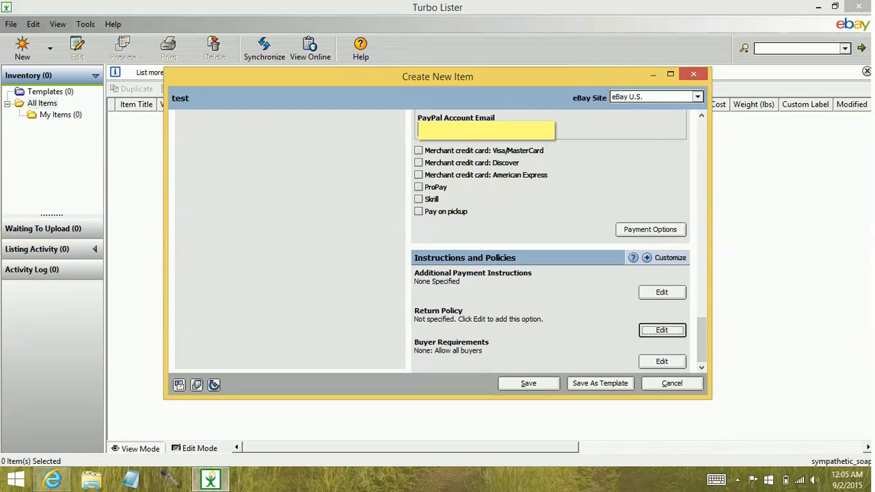
left_click(661, 330)
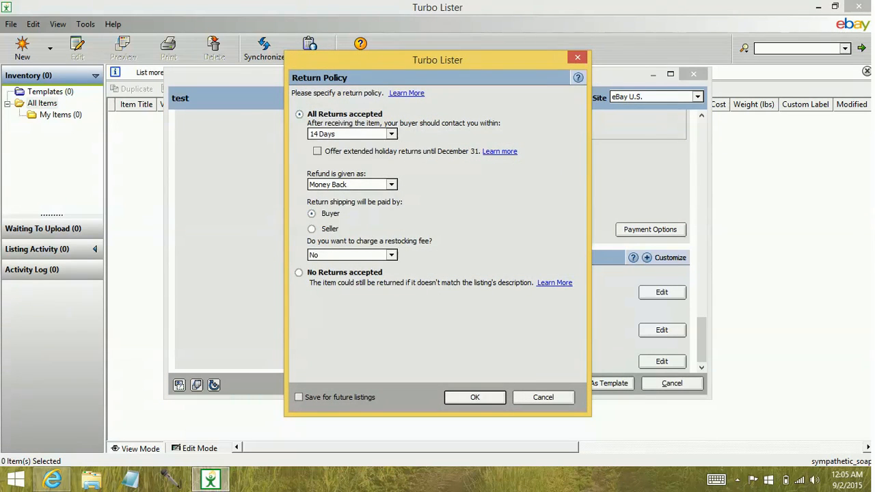
left_click(298, 273)
left_click(475, 397)
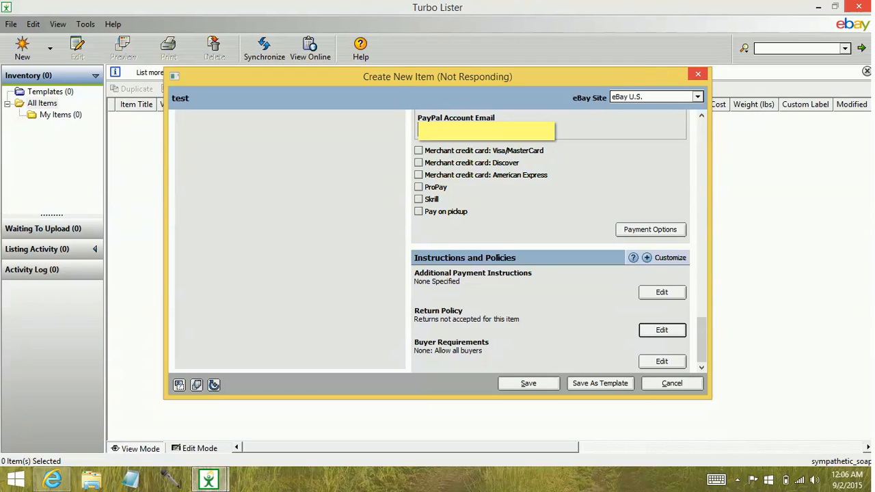
Confirm the buyer requirements with no buyers blocked and save the new item to the inventory.
left_click(662, 362)
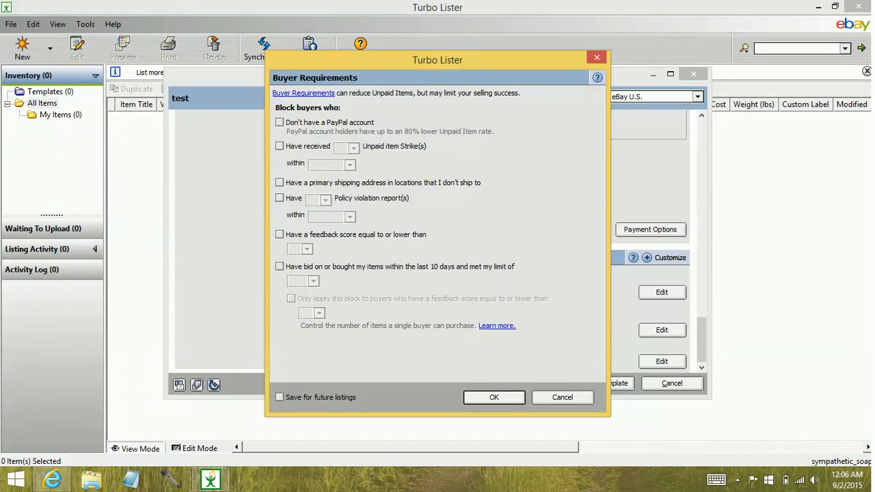
key("Return")
left_click(528, 383)
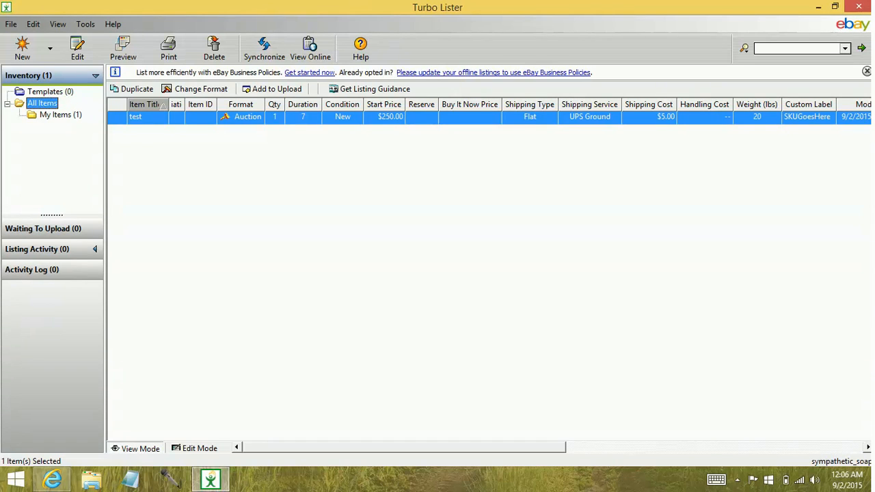
Add the "test" item from the inventory to the upload queue and go to the listings waiting to upload.
left_click(61, 114)
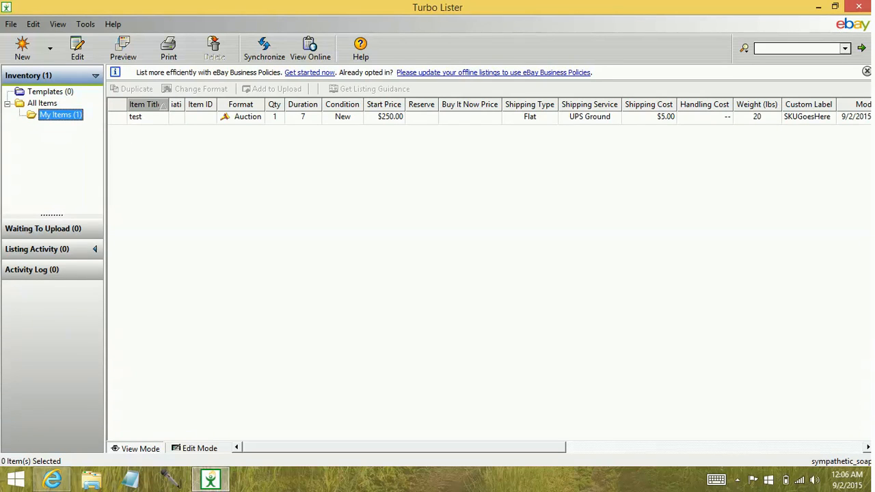
left_click(42, 103)
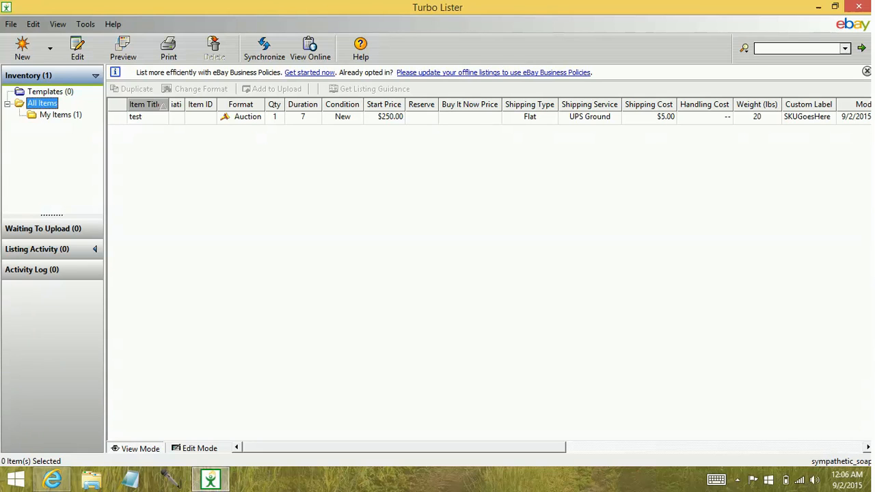
left_click(136, 117)
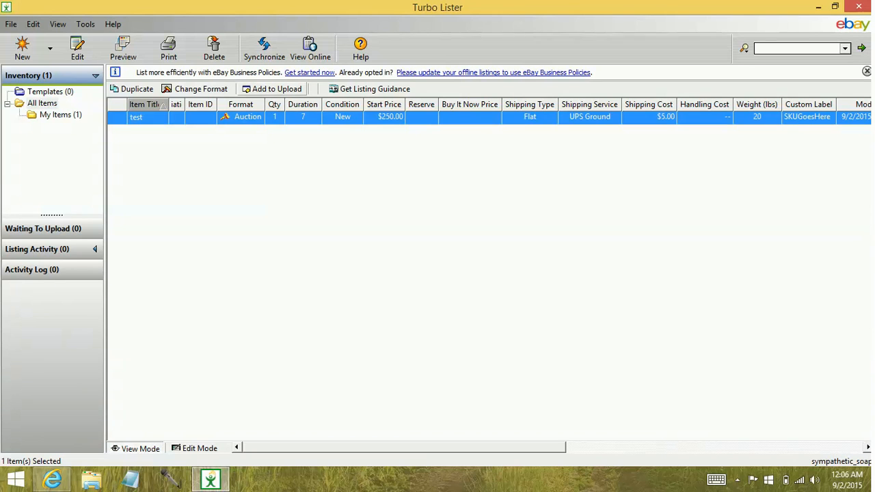
left_click(271, 88)
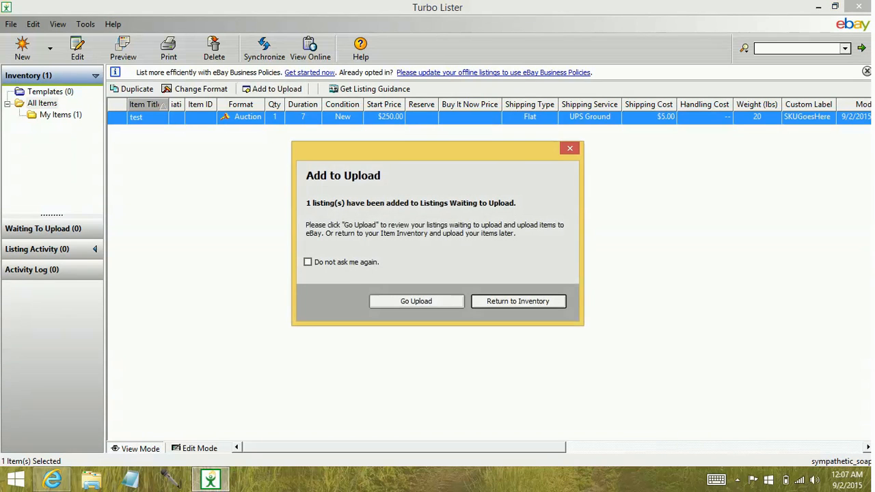
left_click(416, 302)
key("Tab")
left_click(416, 302)
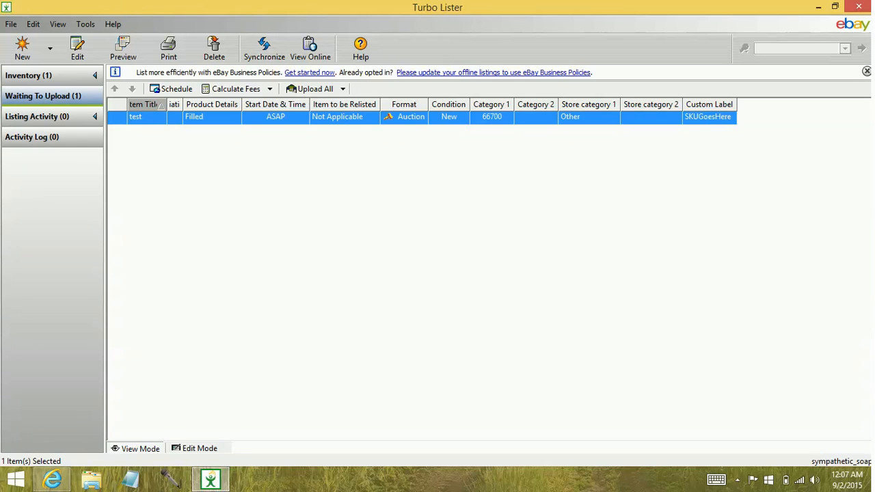
Upload all waiting listings to eBay, accepting the calculated fees.
left_click(343, 88)
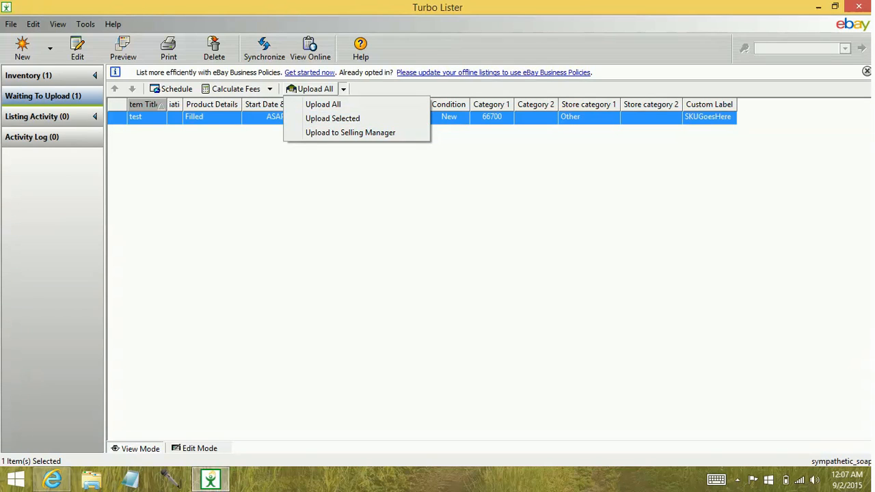
key("Escape")
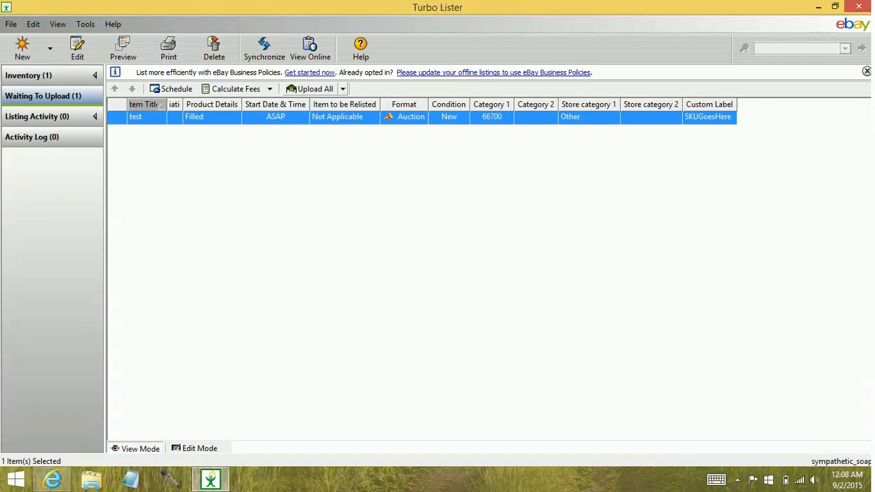
left_click(314, 89)
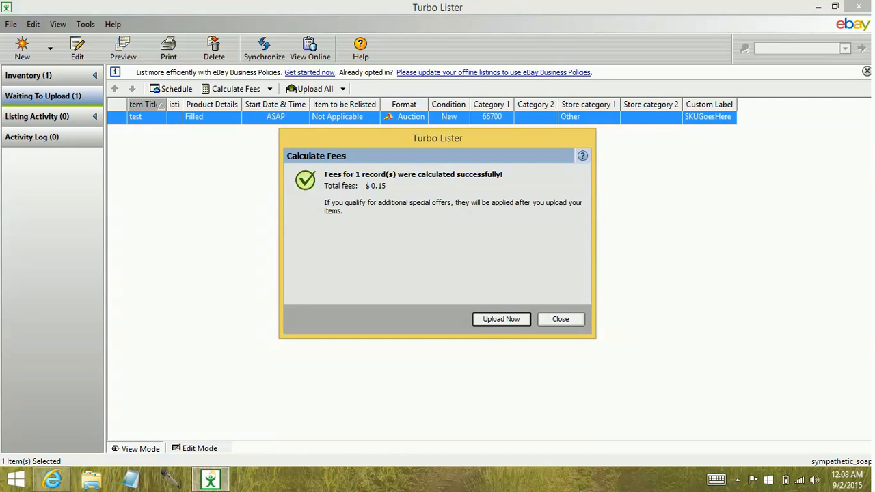
left_click(500, 319)
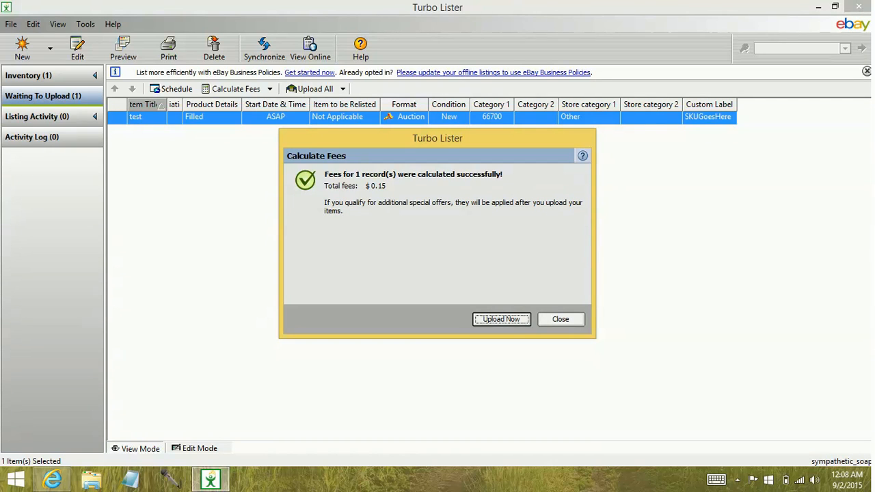